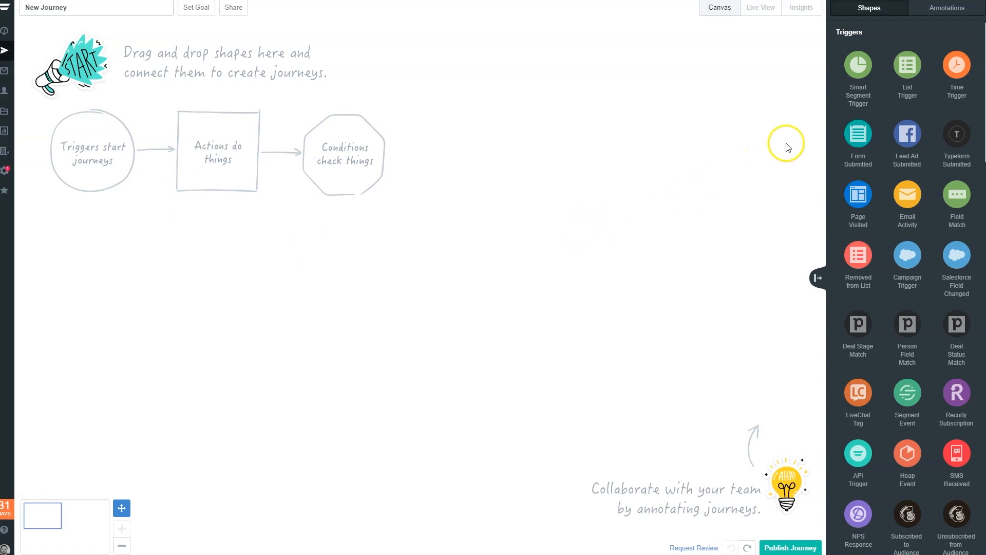
# - Place a Form Submitted trigger on the canvas and connect it to an Add to List action beside it
pyautogui.moveTo(847, 147); pyautogui.dragTo(94, 150)
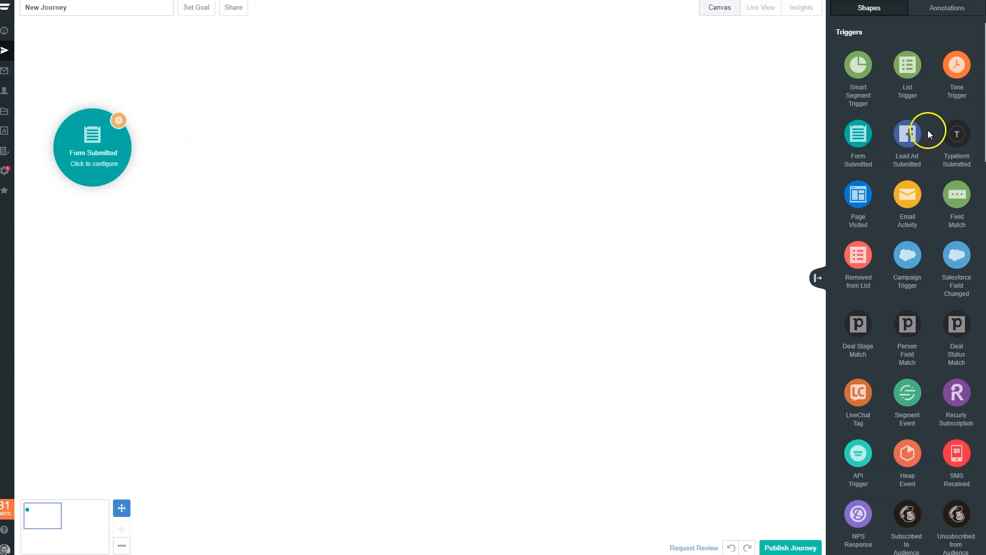
pyautogui.scroll(-10, 927, 131)
pyautogui.scroll(3, 899, 94)
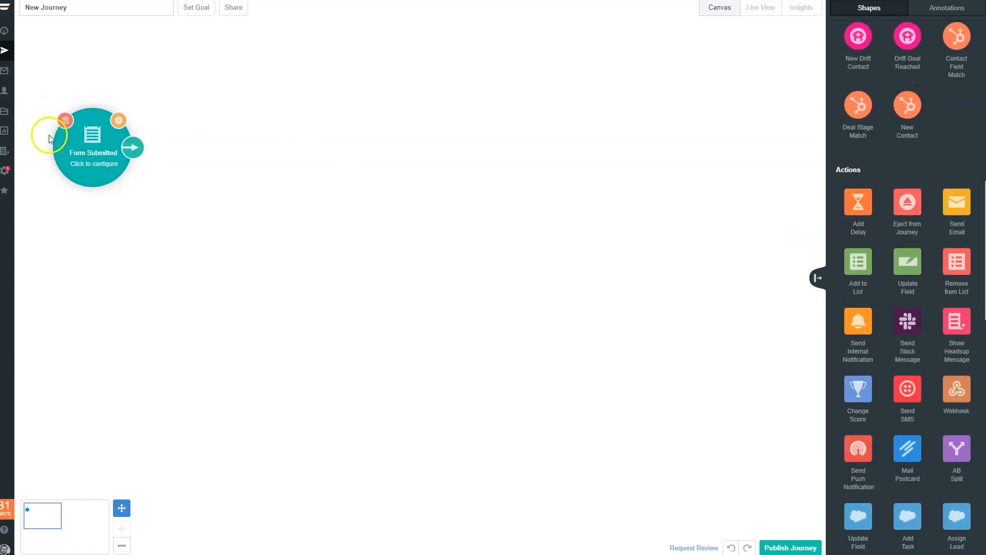
pyautogui.moveTo(854, 274); pyautogui.dragTo(236, 147)
pyautogui.moveTo(132, 150); pyautogui.dragTo(225, 148)
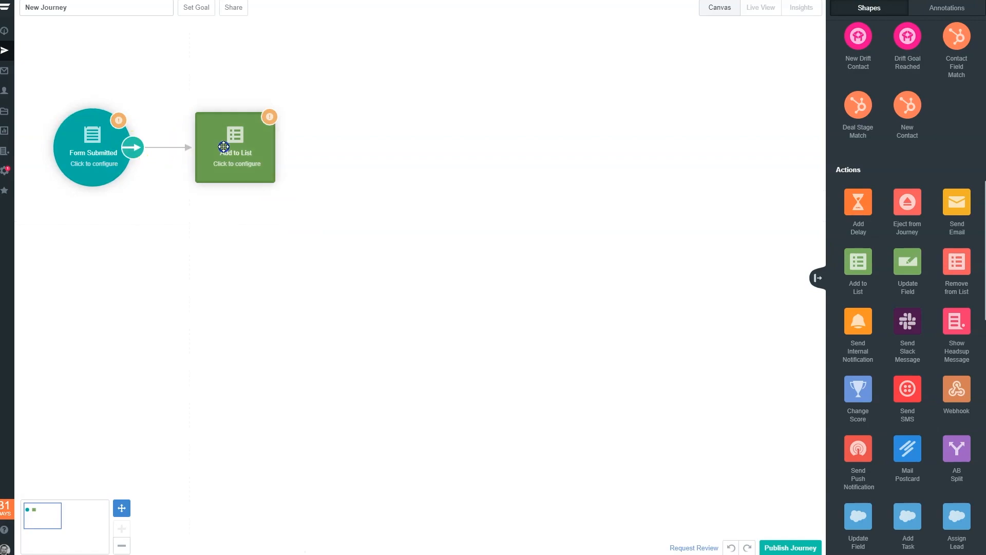
# - Set the Add to List action's contact list to Sunset Contacts
pyautogui.click(257, 148)
pyautogui.click(357, 155)
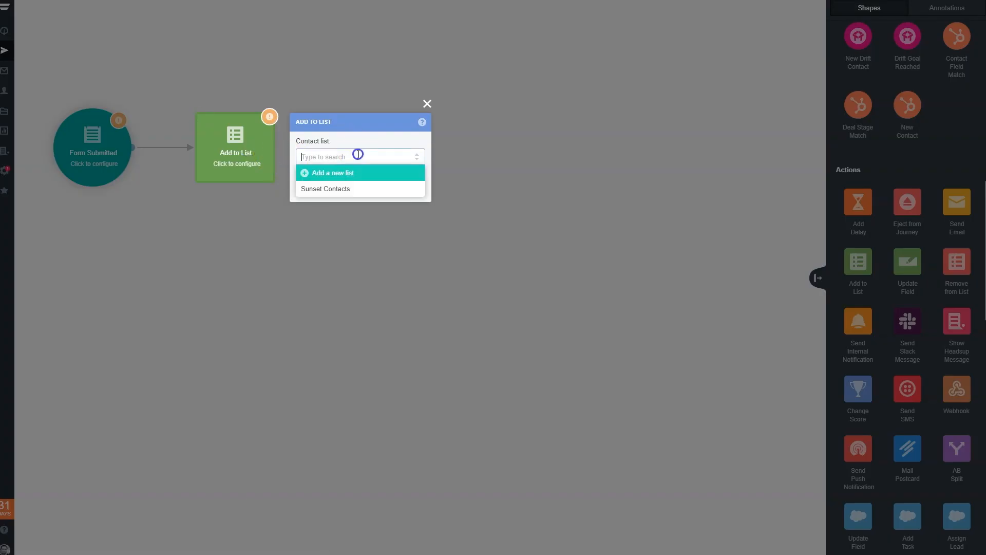
pyautogui.click(334, 189)
pyautogui.click(337, 52)
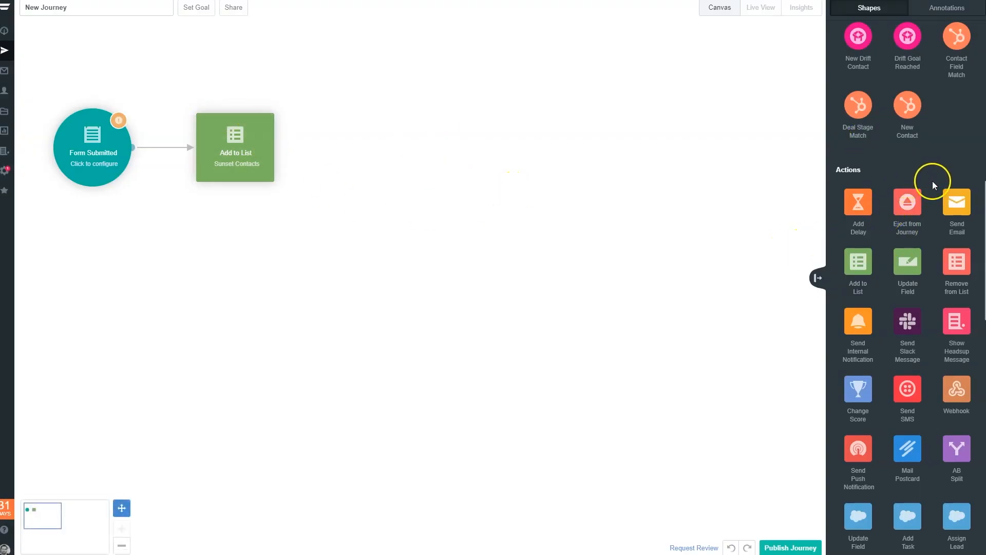
# - Place a Send Email action to the right of Add to List and connect Add to List to it
pyautogui.moveTo(960, 210); pyautogui.dragTo(389, 149)
pyautogui.moveTo(276, 147); pyautogui.dragTo(365, 149)
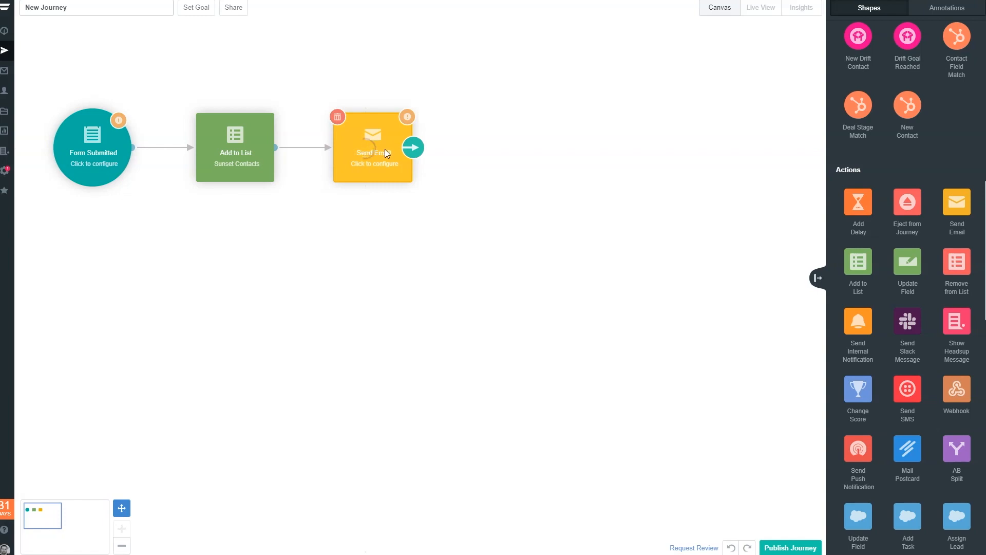
pyautogui.click(442, 82)
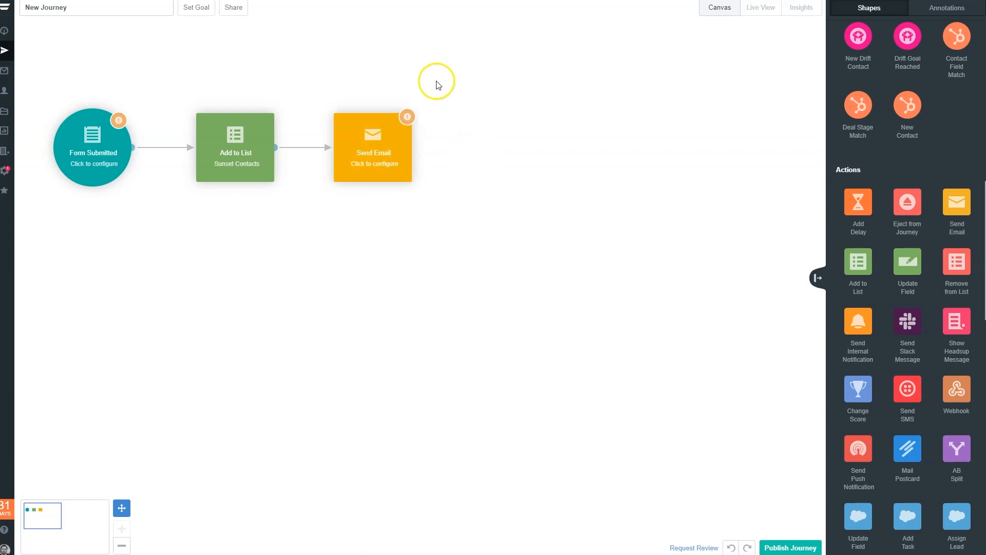
# - Review the Send Email action's settings and its new email editor choices, leaving the email unconfigured
pyautogui.click(353, 145)
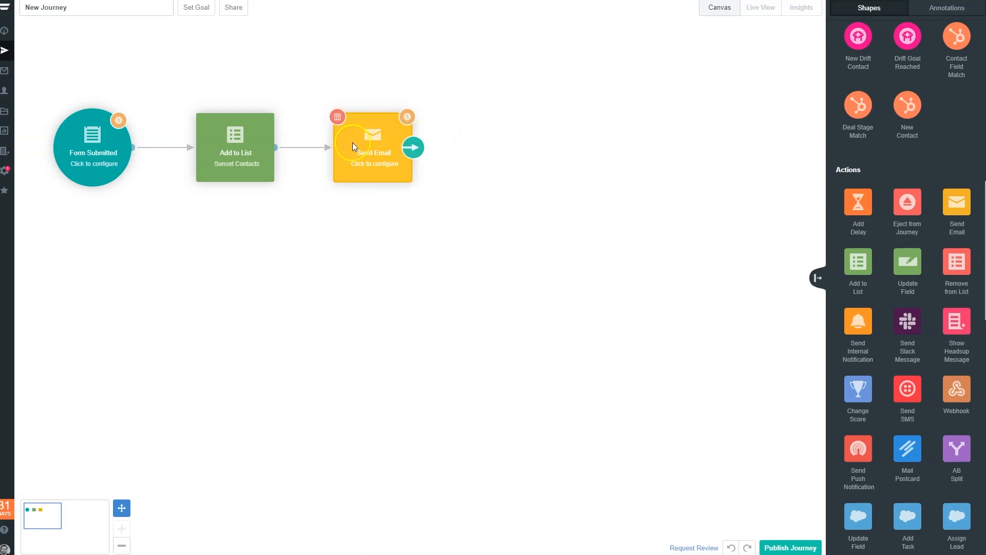
pyautogui.click(377, 153)
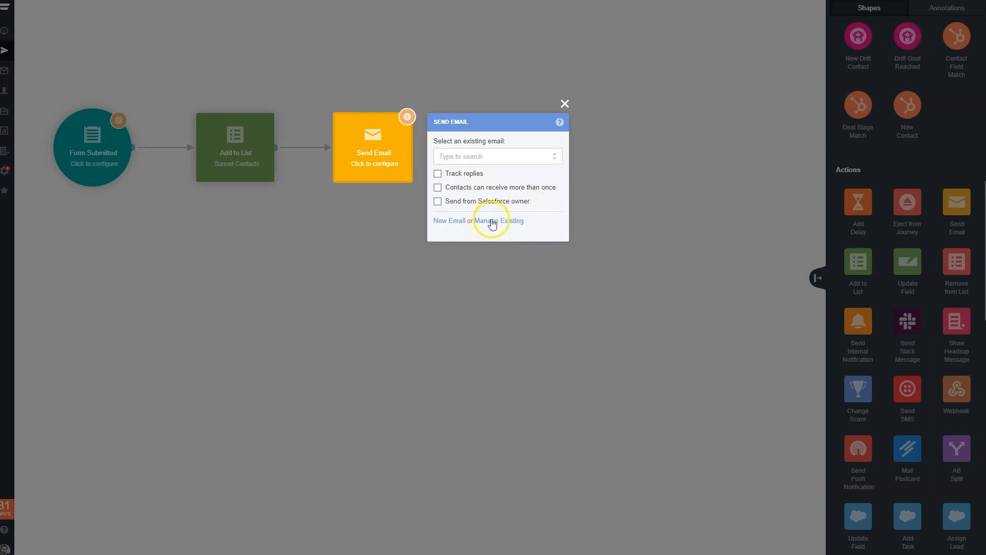
pyautogui.click(455, 222)
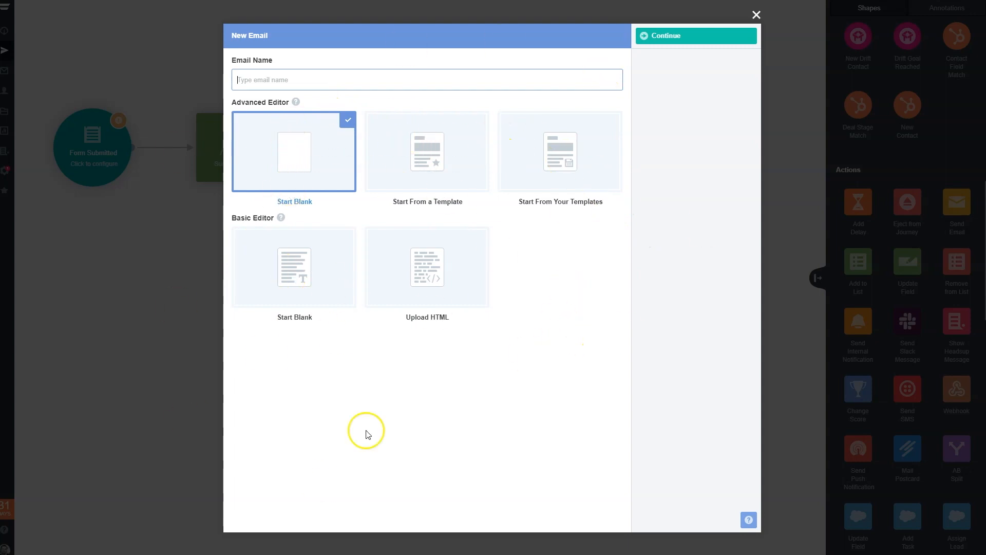
pyautogui.click(756, 14)
pyautogui.click(659, 99)
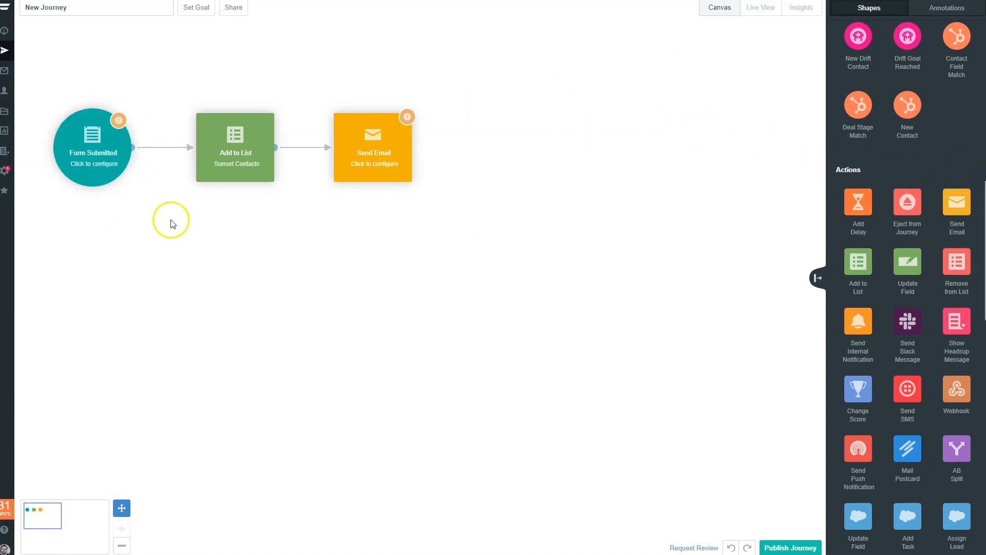
# - Place a Facebook Add to Audience action below the Form Submitted trigger and connect the trigger to it
pyautogui.scroll(-5, 910, 384)
pyautogui.scroll(-6, 910, 384)
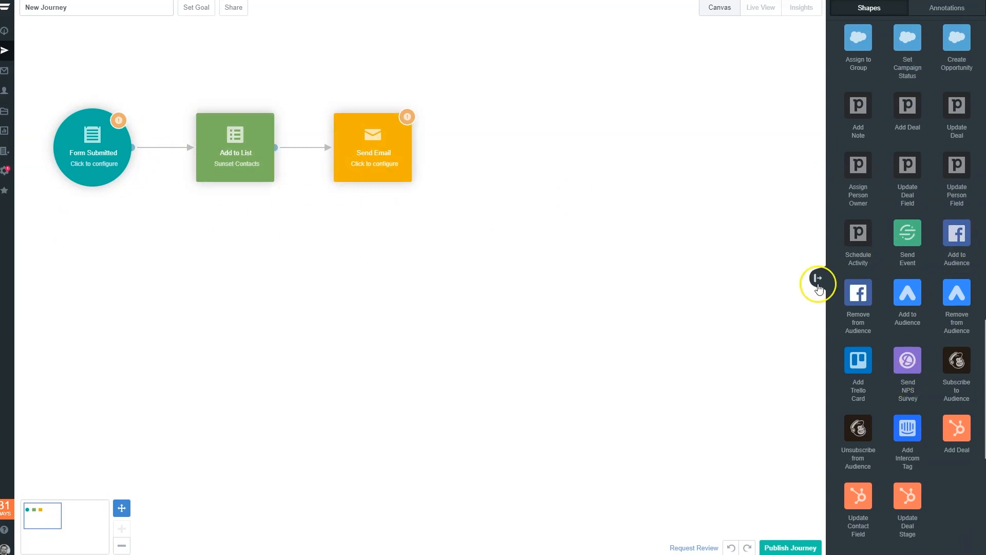
pyautogui.moveTo(957, 240); pyautogui.dragTo(86, 259)
pyautogui.moveTo(124, 154); pyautogui.dragTo(92, 252)
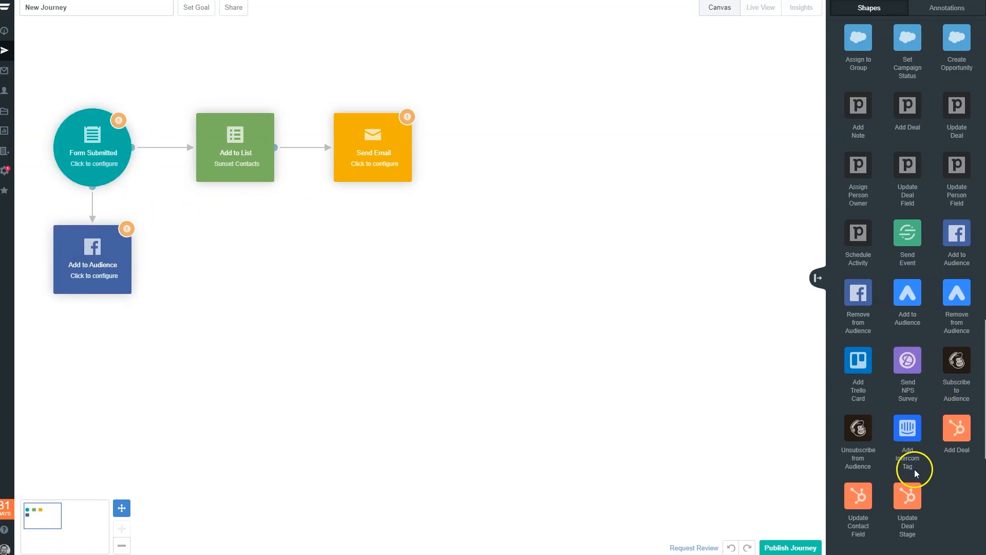
# - Place a Send SMS action below the Facebook Add to Audience action and connect the audience action to it
pyautogui.scroll(10, 915, 470)
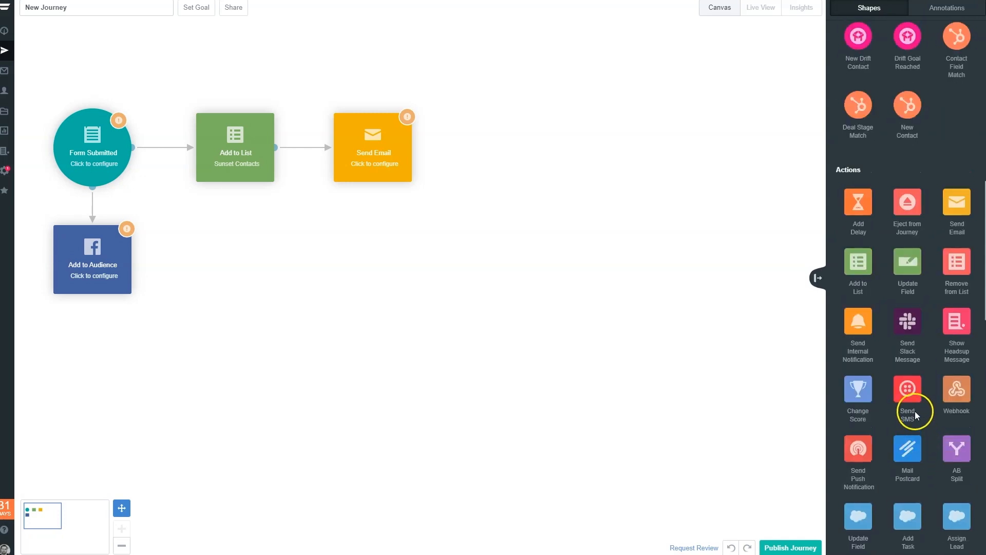
pyautogui.scroll(-3, 899, 432)
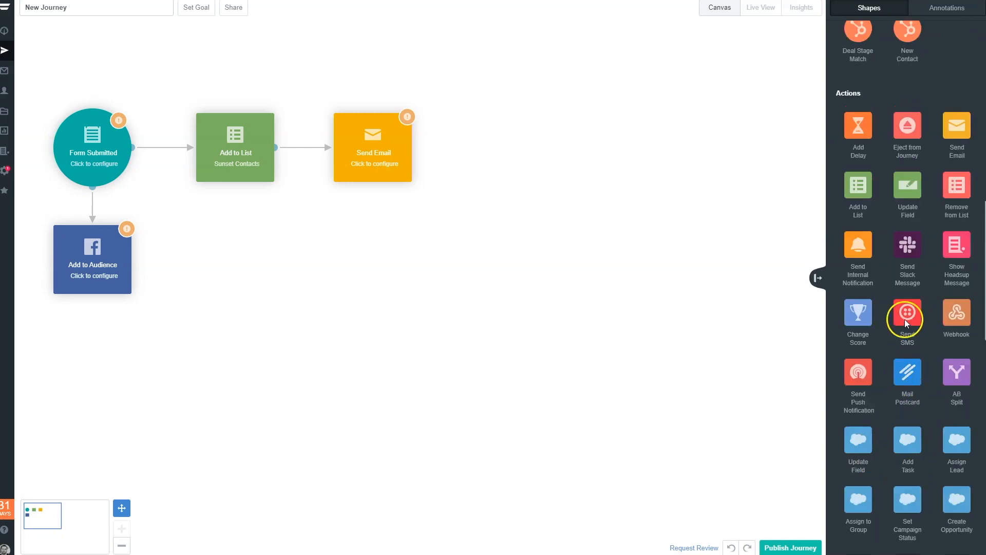
pyautogui.moveTo(904, 319); pyautogui.dragTo(87, 375)
pyautogui.moveTo(132, 259); pyautogui.dragTo(99, 378)
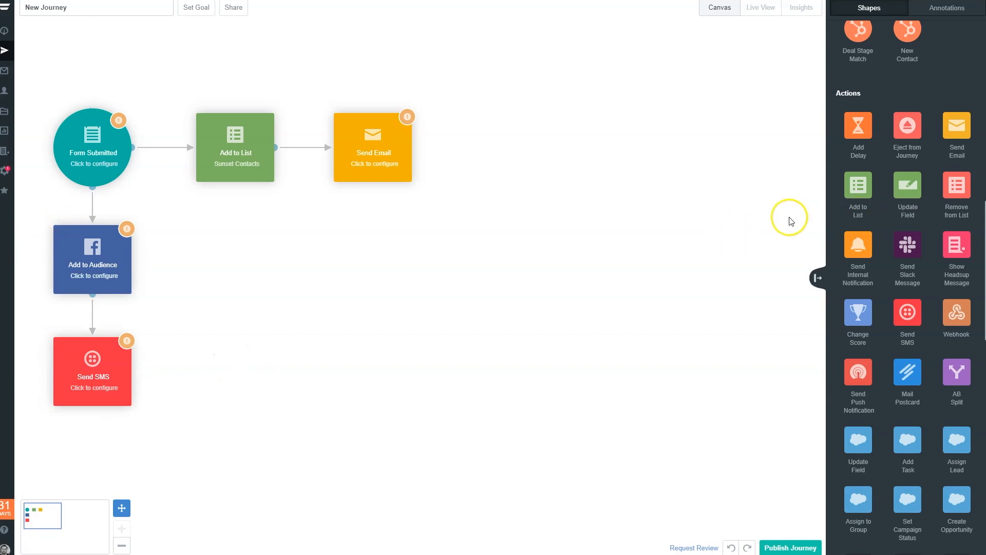
# - Add a title annotation reading "Welcome & Delivery" and position it just above the Send Email action
pyautogui.moveTo(82, 363)
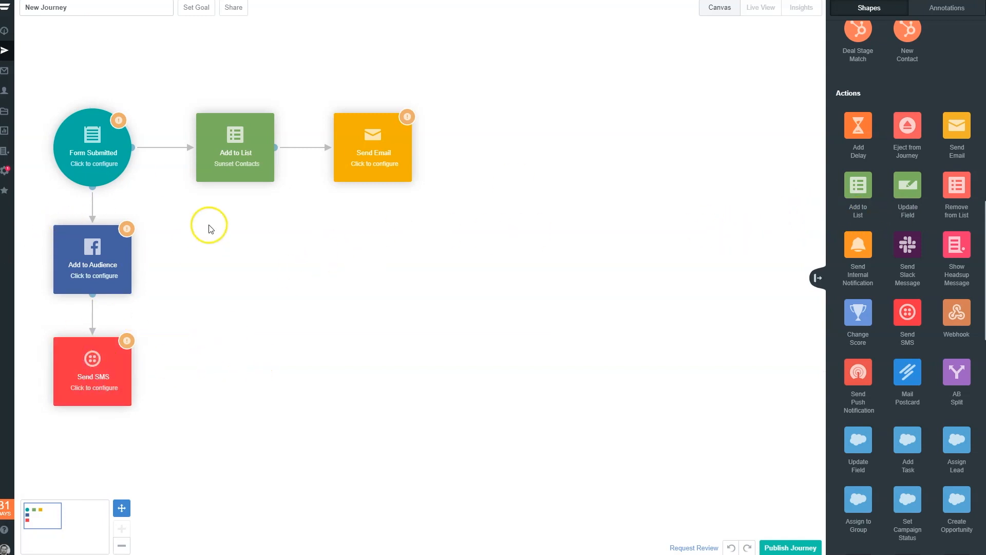
pyautogui.moveTo(387, 142)
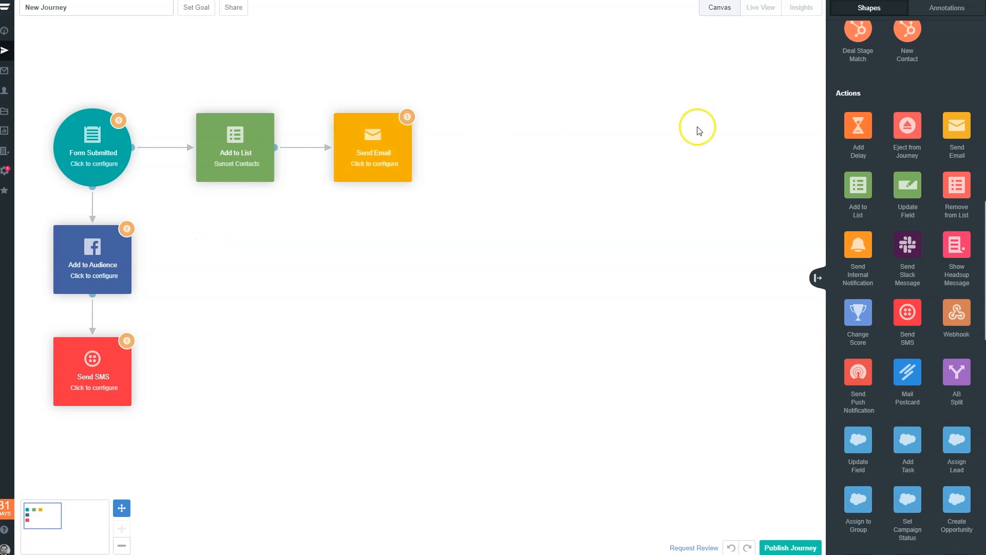
pyautogui.scroll(8, 940, 204)
pyautogui.scroll(5, 940, 204)
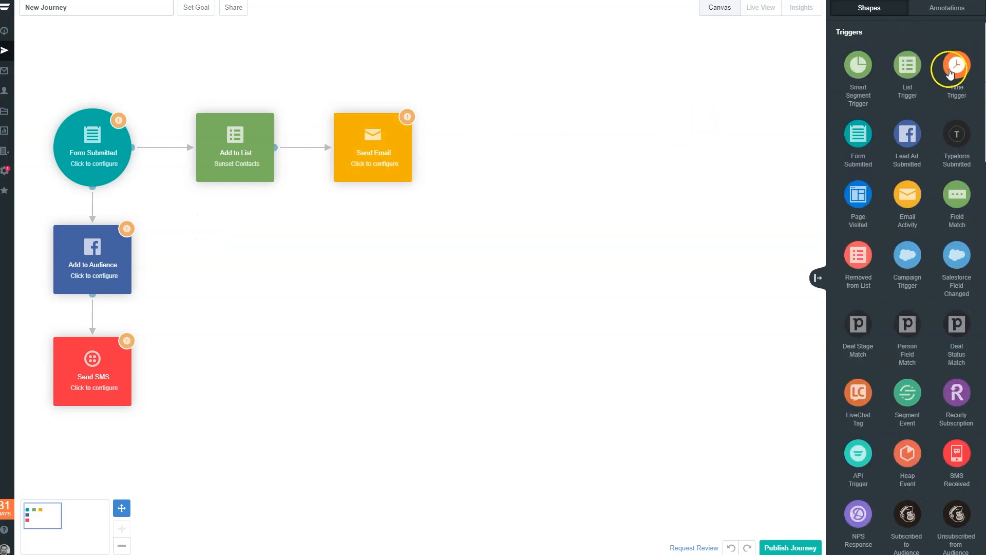
pyautogui.click(950, 12)
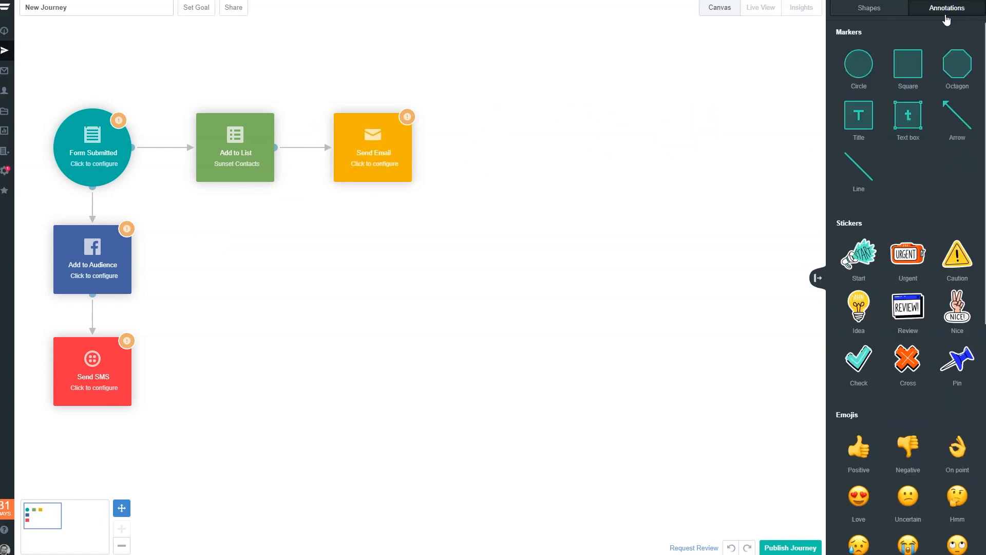
pyautogui.moveTo(859, 116)
pyautogui.mouseDown()
pyautogui.moveTo(502, 104)
pyautogui.moveTo(524, 108)
pyautogui.mouseUp()
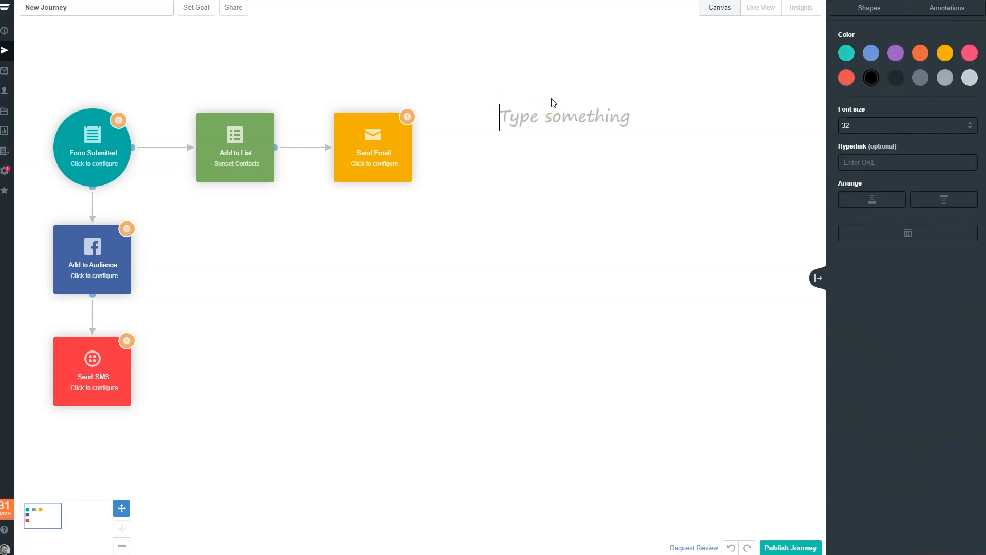
pyautogui.write('Welcome & Delivery')
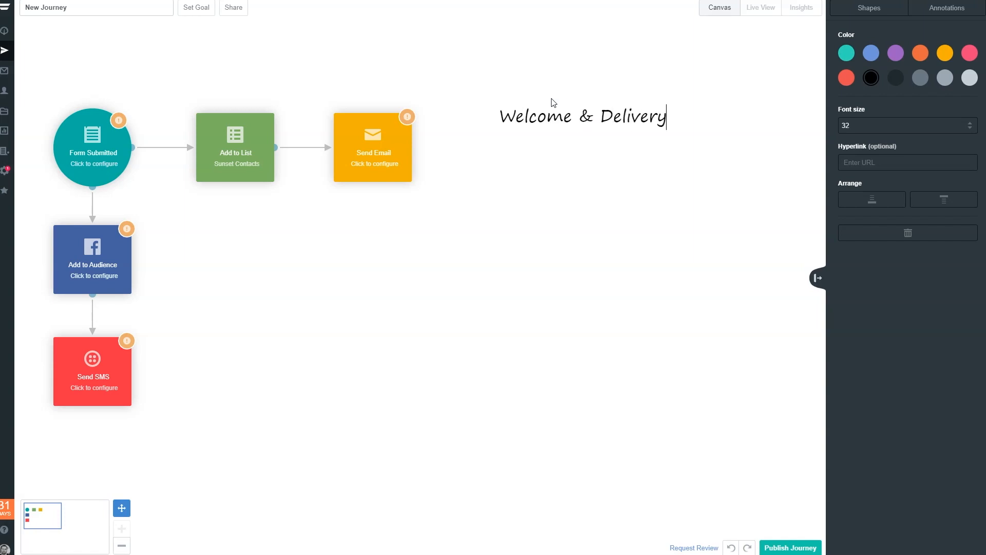
pyautogui.click(553, 101)
pyautogui.moveTo(634, 115)
pyautogui.mouseDown()
pyautogui.moveTo(425, 92)
pyautogui.moveTo(461, 82)
pyautogui.moveTo(412, 98)
pyautogui.mouseUp()
pyautogui.click(467, 159)
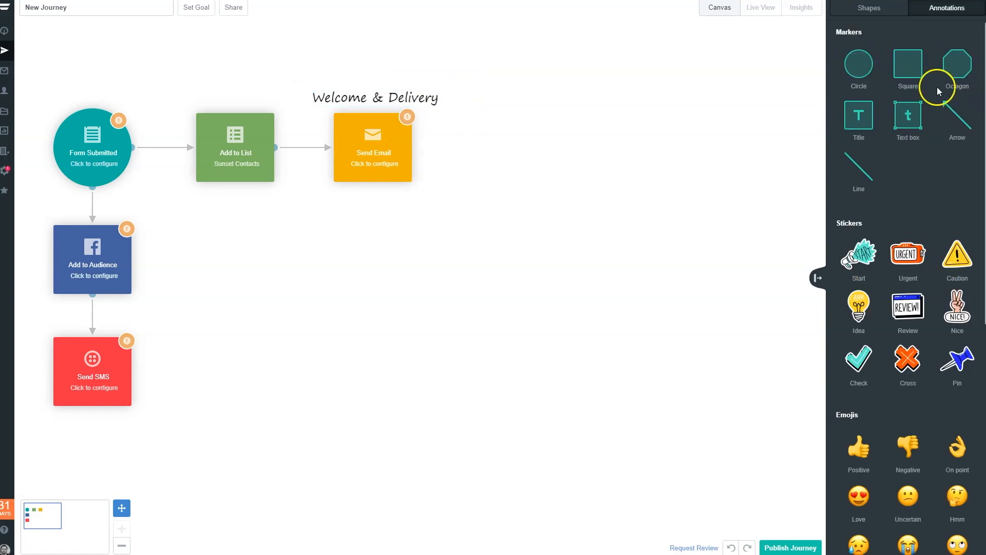
# - Place an Add Delay action to the right of Send Email and link them with an On Send connection
pyautogui.click(868, 16)
pyautogui.scroll(-15, 884, 252)
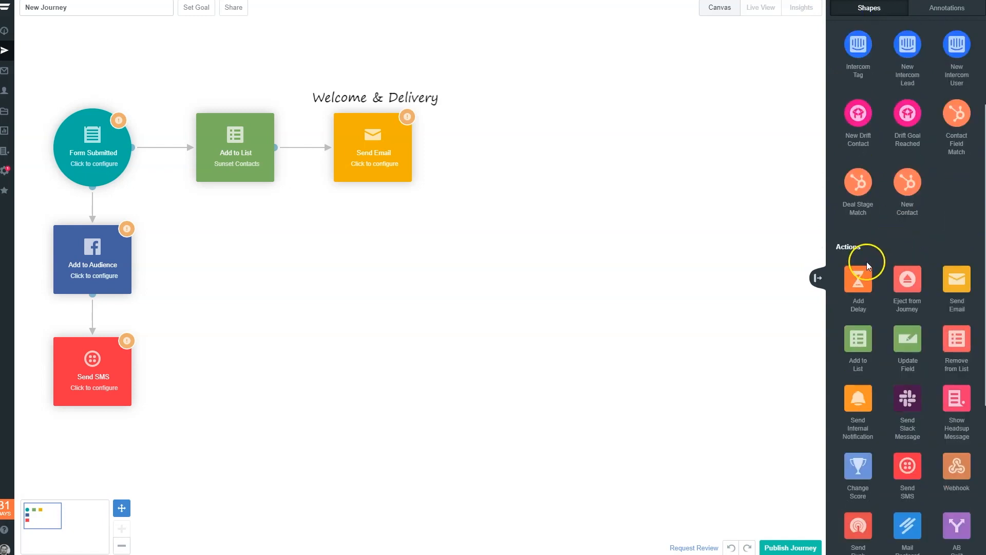
pyautogui.moveTo(868, 279); pyautogui.dragTo(497, 149)
pyautogui.click(393, 154)
pyautogui.moveTo(416, 156); pyautogui.dragTo(449, 149)
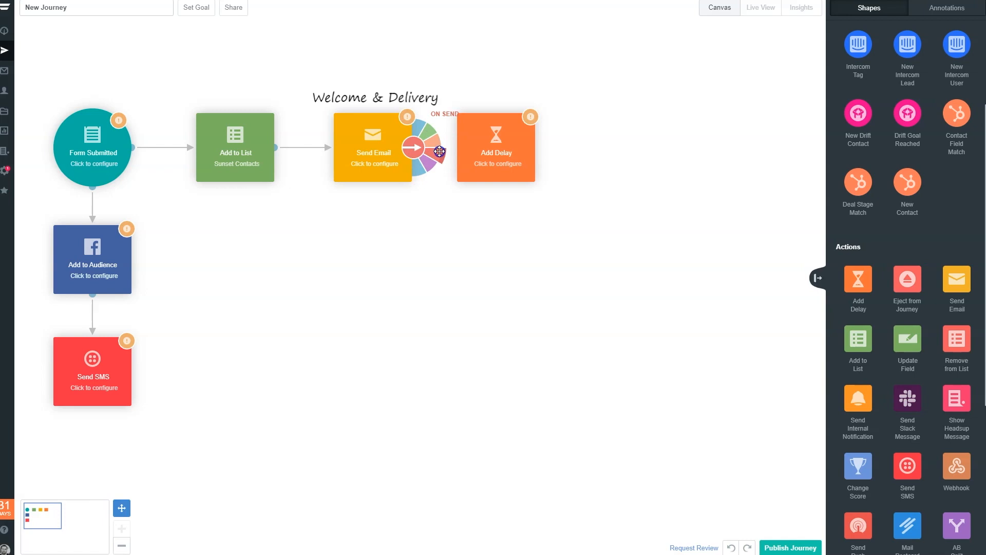
pyautogui.moveTo(444, 152); pyautogui.dragTo(504, 156)
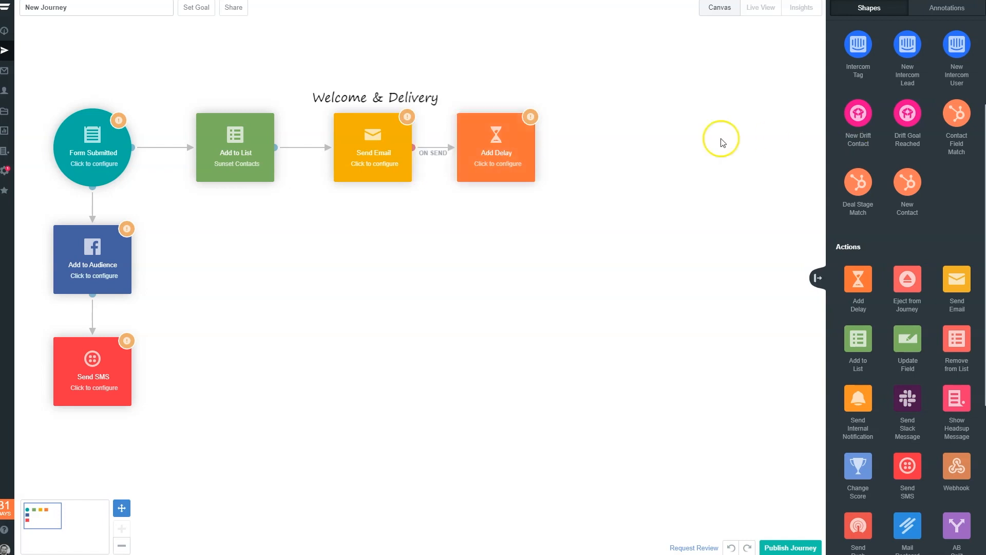
# - Configure the Add Delay action with a delay of 1 day
pyautogui.click(509, 153)
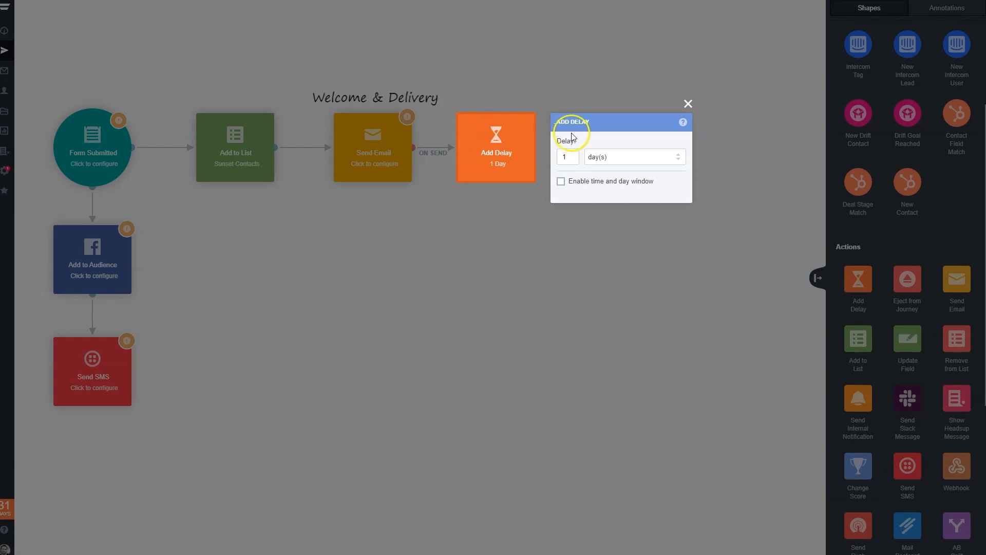
pyautogui.click(580, 76)
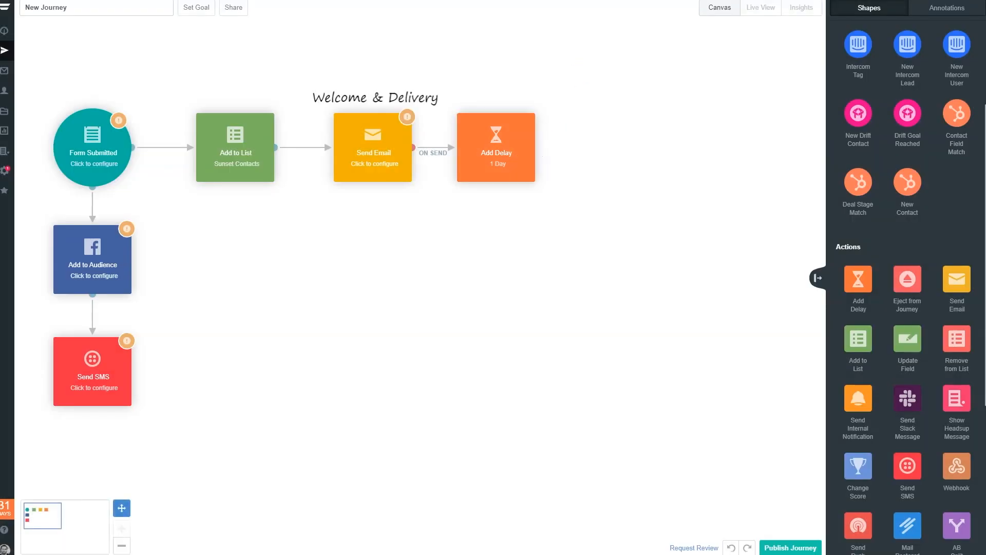
pyautogui.moveTo(522, 167)
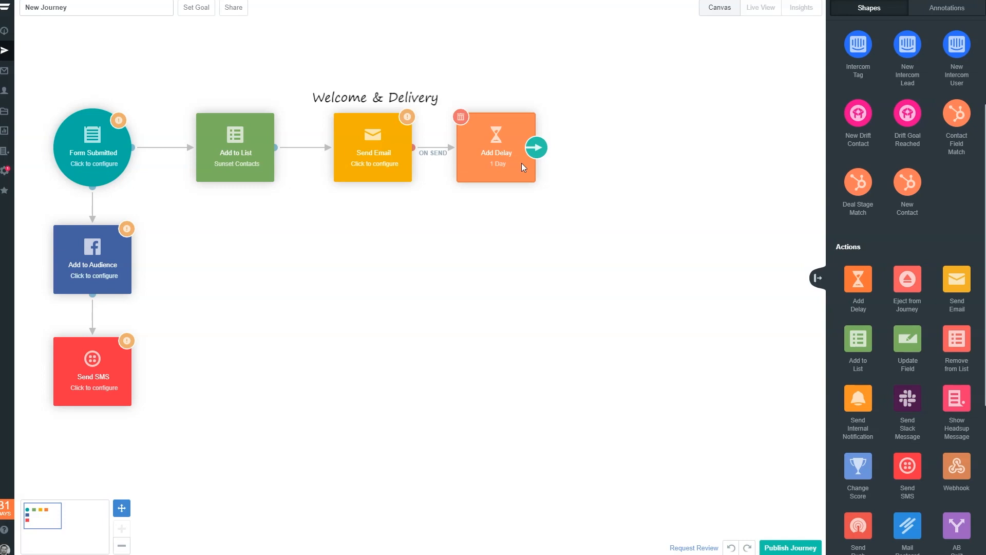
pyautogui.click(355, 156)
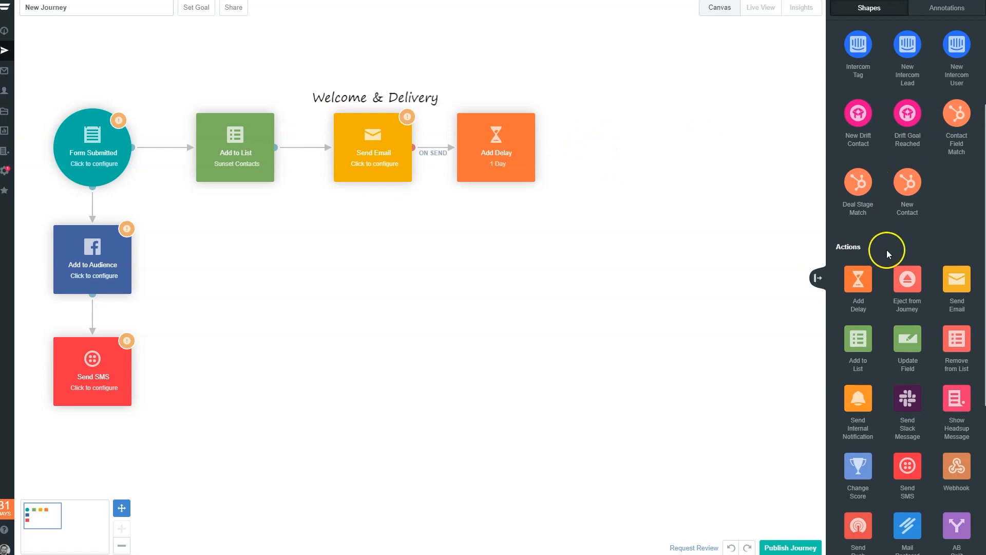
# - Place a Has Visited Page condition diagonally below Add Delay and link the delay to it with an On Delay connection
pyautogui.scroll(10, 886, 231)
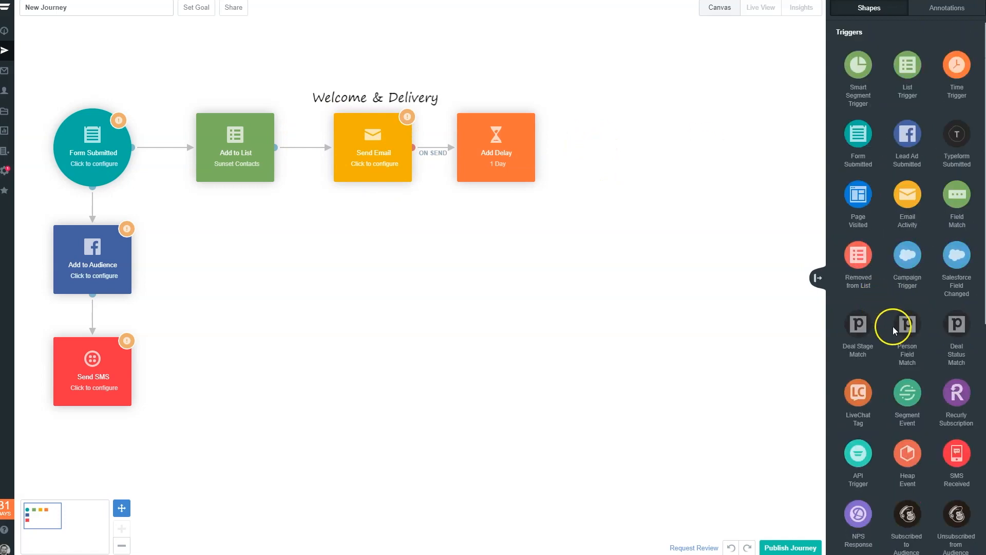
pyautogui.scroll(-15, 886, 320)
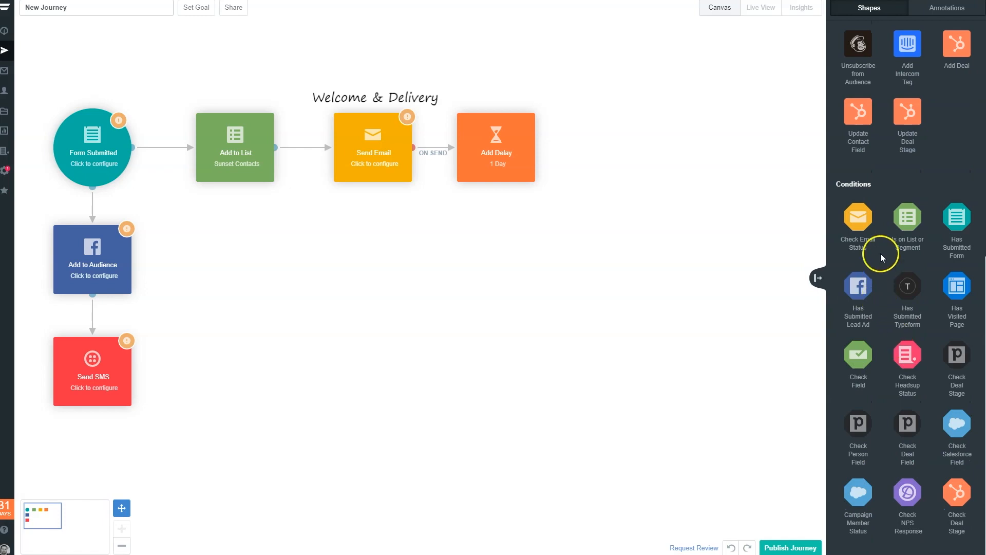
pyautogui.moveTo(957, 291); pyautogui.dragTo(574, 260)
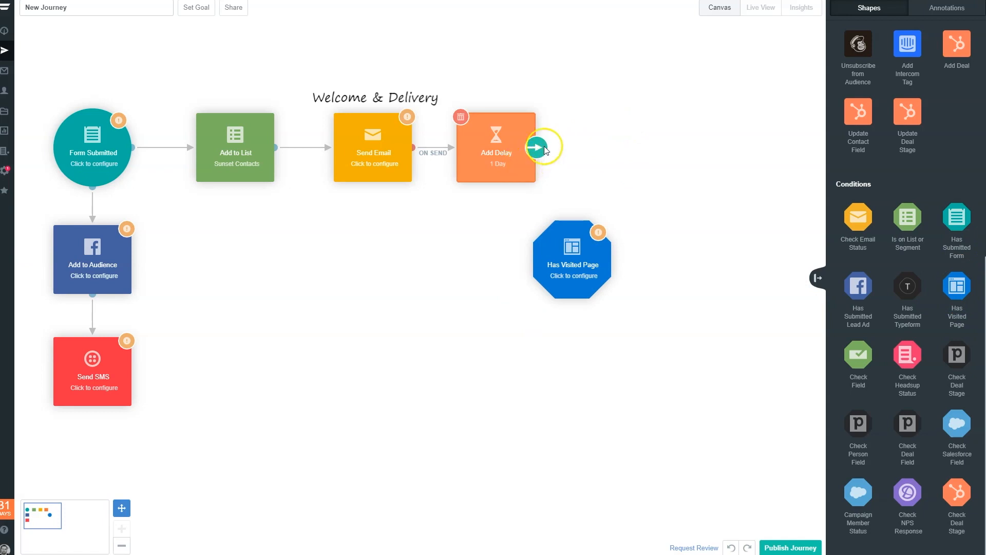
pyautogui.moveTo(544, 146); pyautogui.dragTo(543, 253)
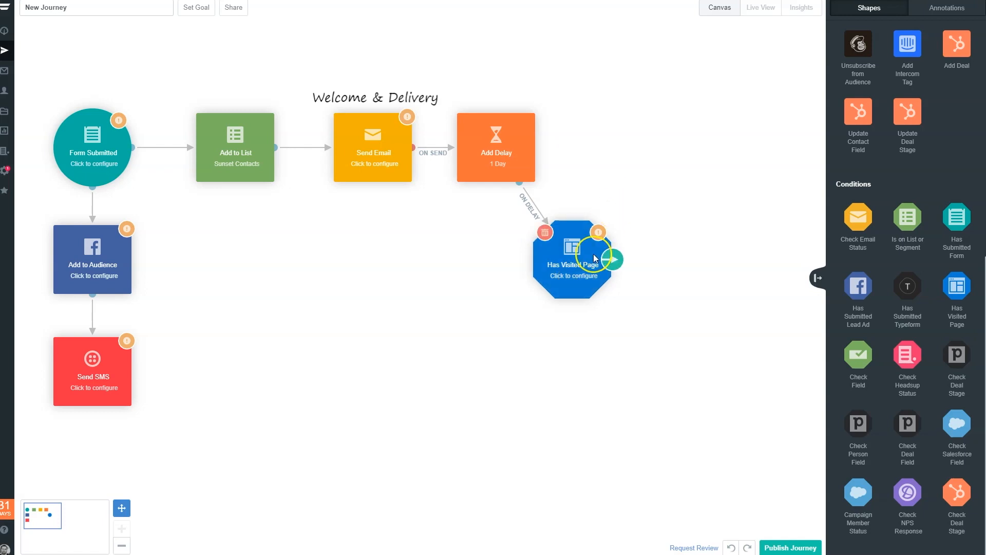
# - Place a Check Email Status condition diagonally above Has Visited Page and link the page check to it with a Has Not Visited connection
pyautogui.moveTo(617, 261); pyautogui.dragTo(627, 247)
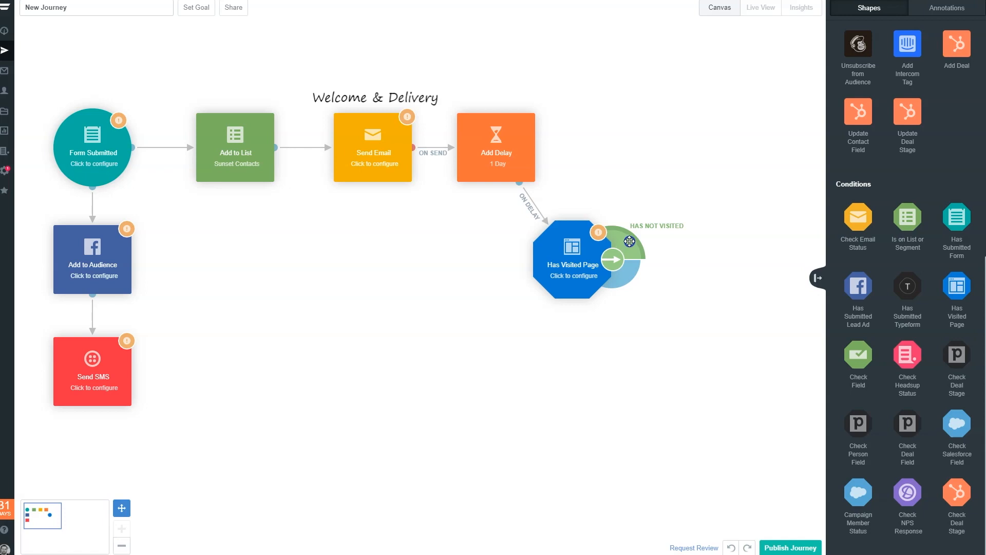
pyautogui.moveTo(629, 247); pyautogui.dragTo(630, 283)
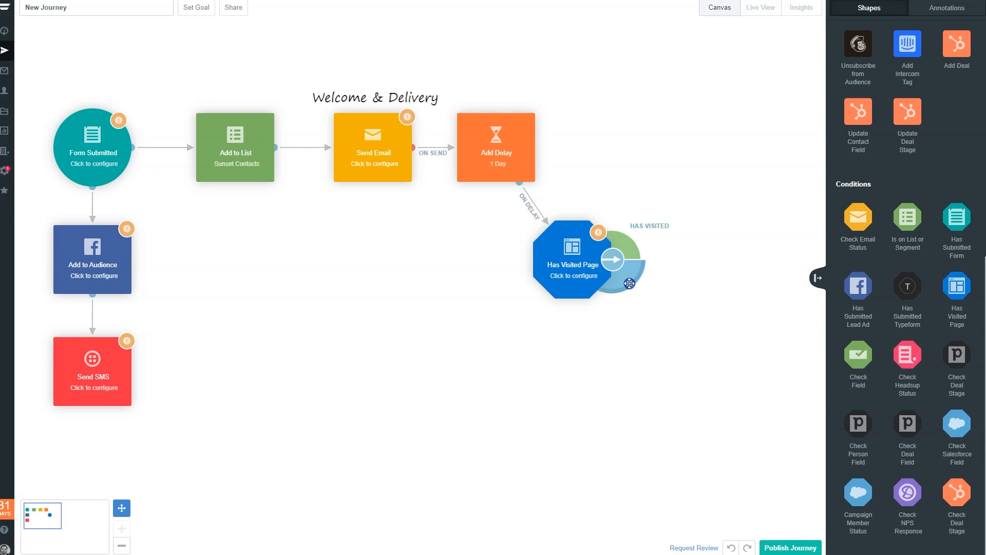
pyautogui.moveTo(585, 266); pyautogui.dragTo(585, 266)
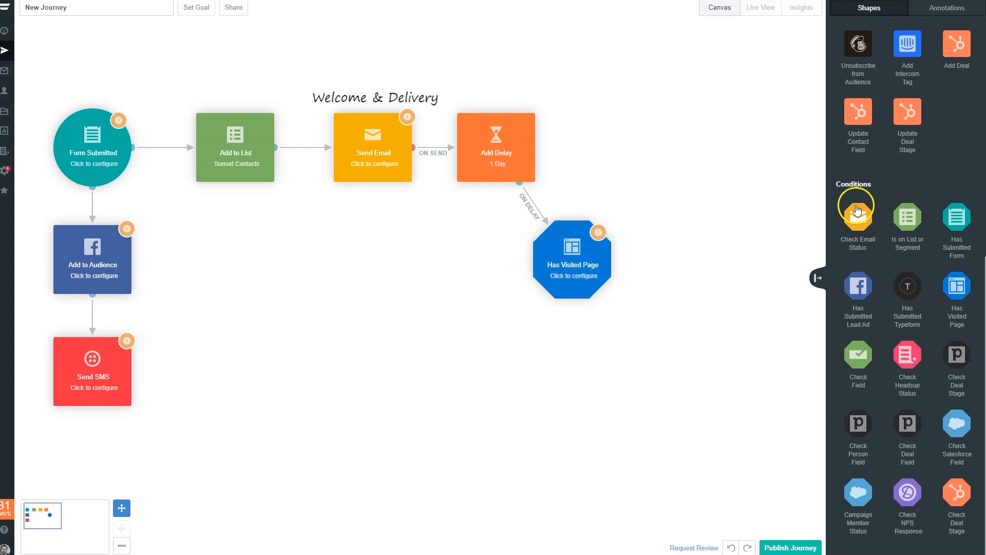
pyautogui.moveTo(574, 276)
pyautogui.moveTo(864, 216); pyautogui.dragTo(652, 183)
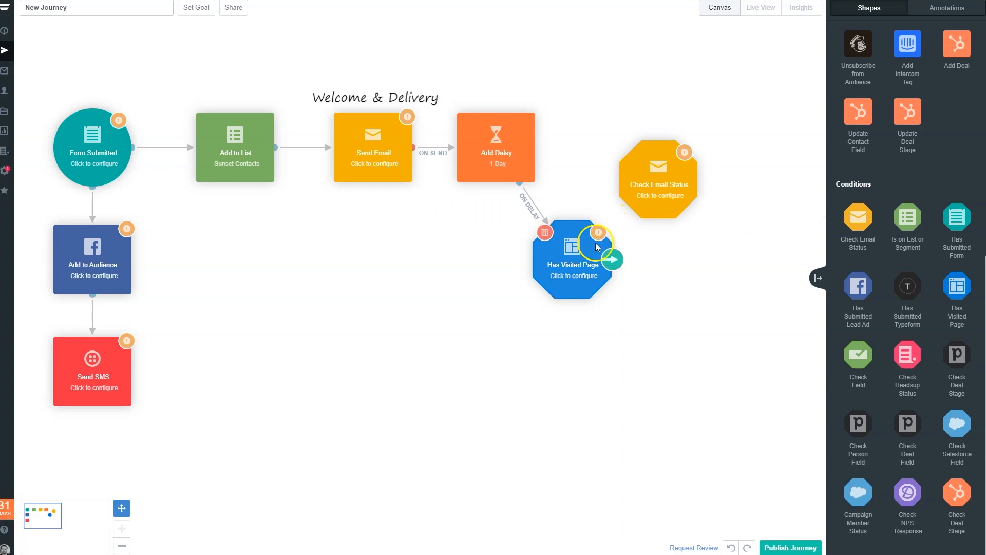
pyautogui.moveTo(612, 260); pyautogui.dragTo(658, 184)
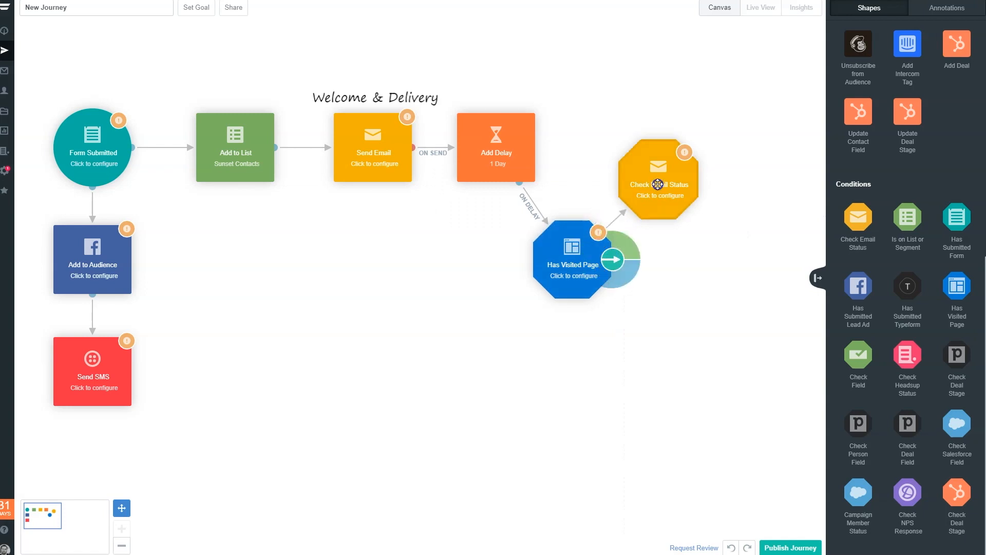
pyautogui.click(621, 247)
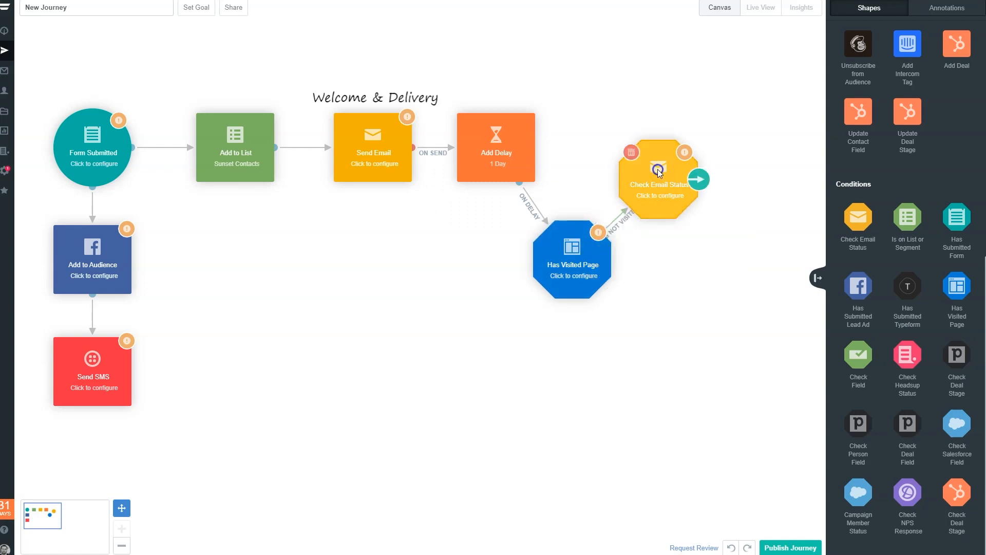
pyautogui.moveTo(664, 175); pyautogui.dragTo(664, 165)
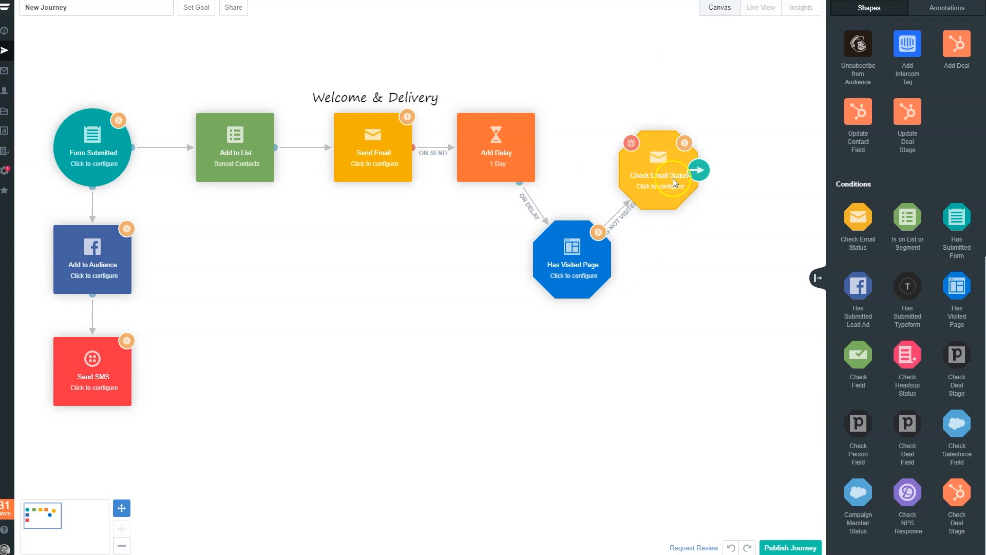
# - Open the existing Email 1 for editing from the Send Email action's settings, publish it and return to the journey canvas
pyautogui.click(375, 154)
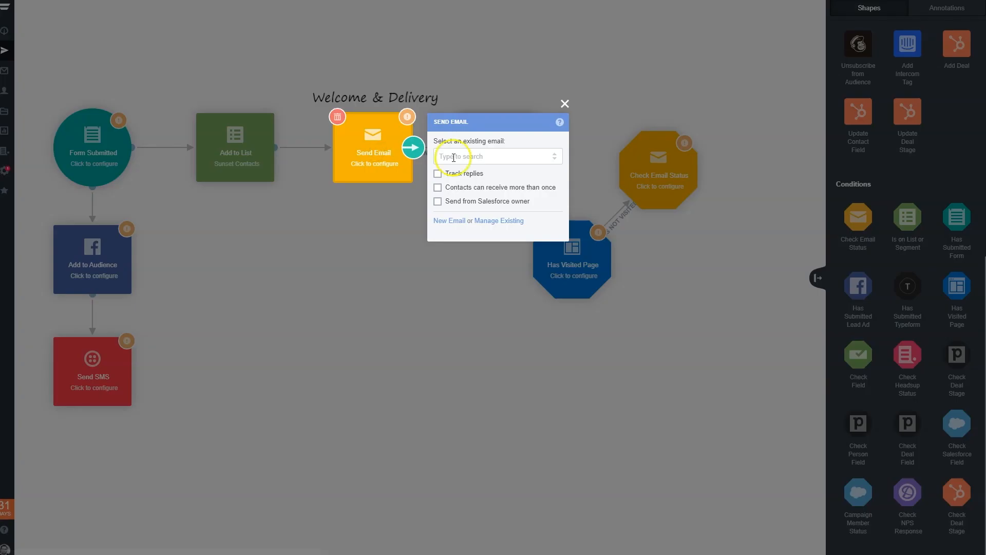
pyautogui.click(492, 222)
pyautogui.click(92, 69)
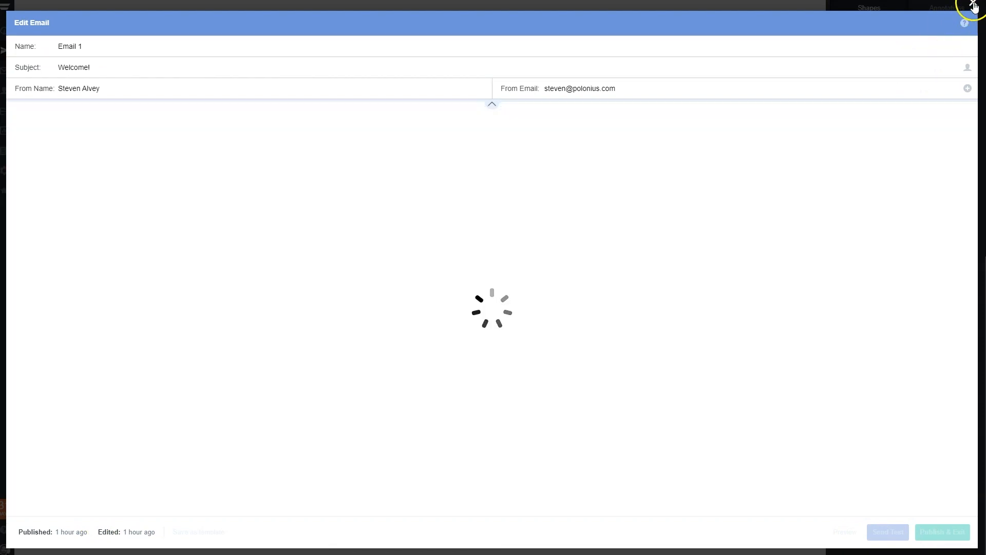
pyautogui.click(943, 531)
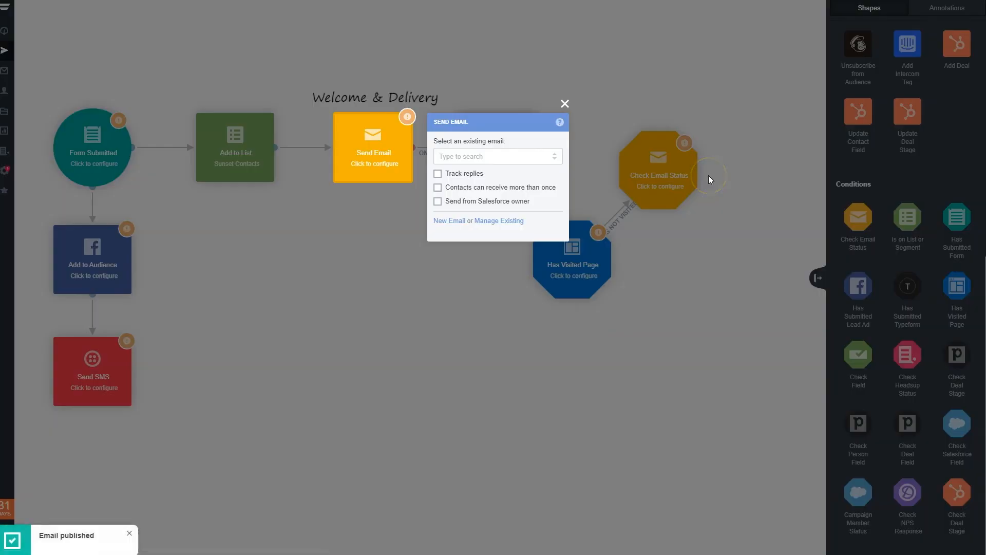
pyautogui.click(475, 99)
pyautogui.click(397, 148)
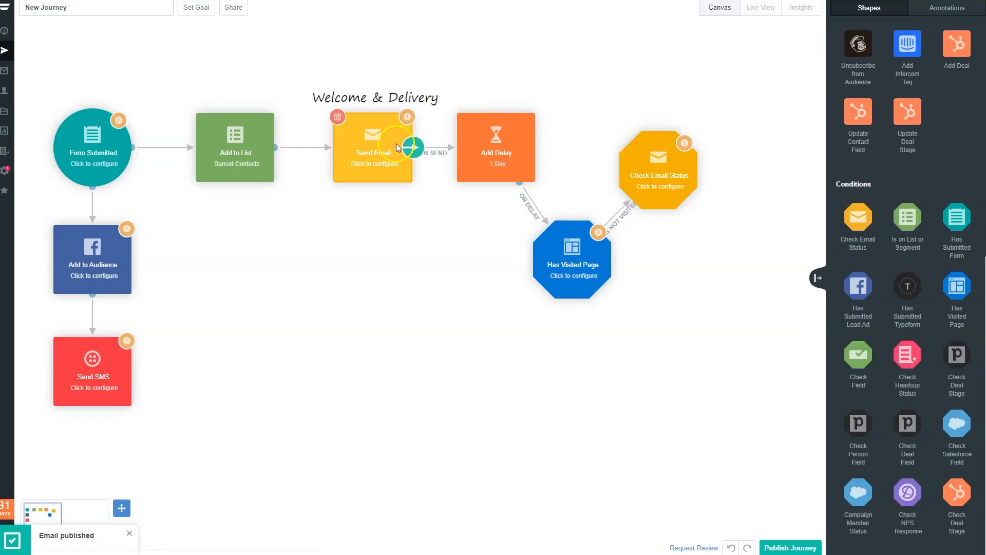
# - Configure the Check Email Status condition to check Email 1
pyautogui.click(666, 168)
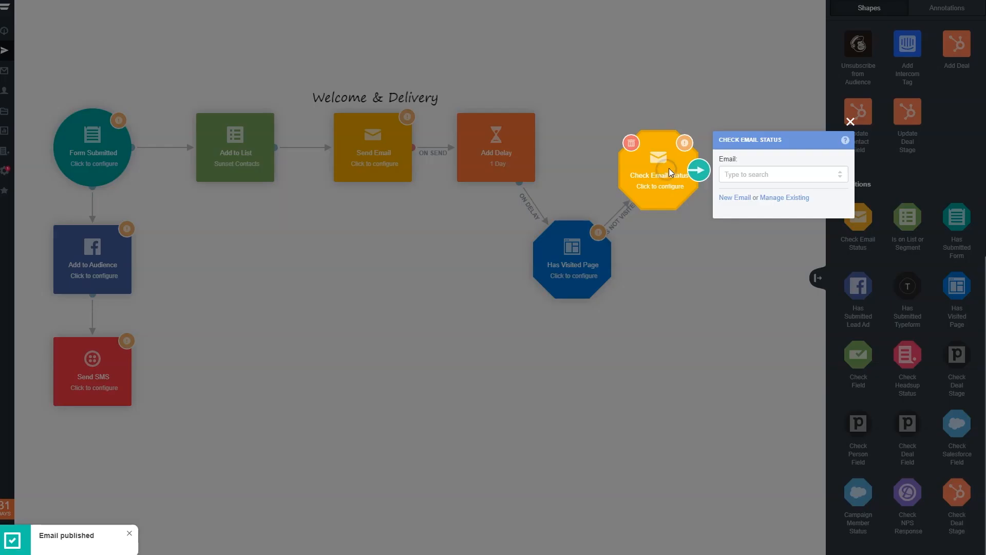
pyautogui.click(810, 176)
pyautogui.click(748, 192)
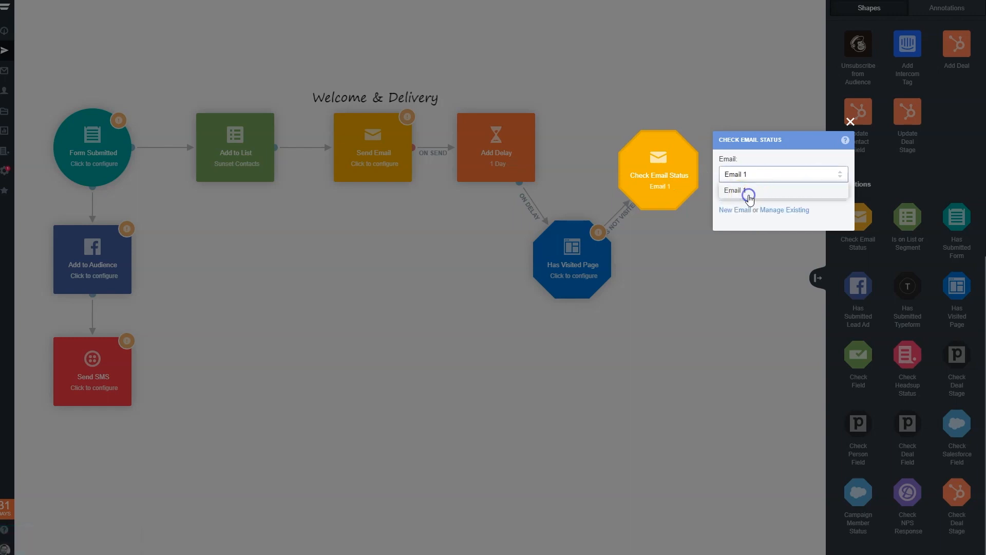
pyautogui.click(704, 110)
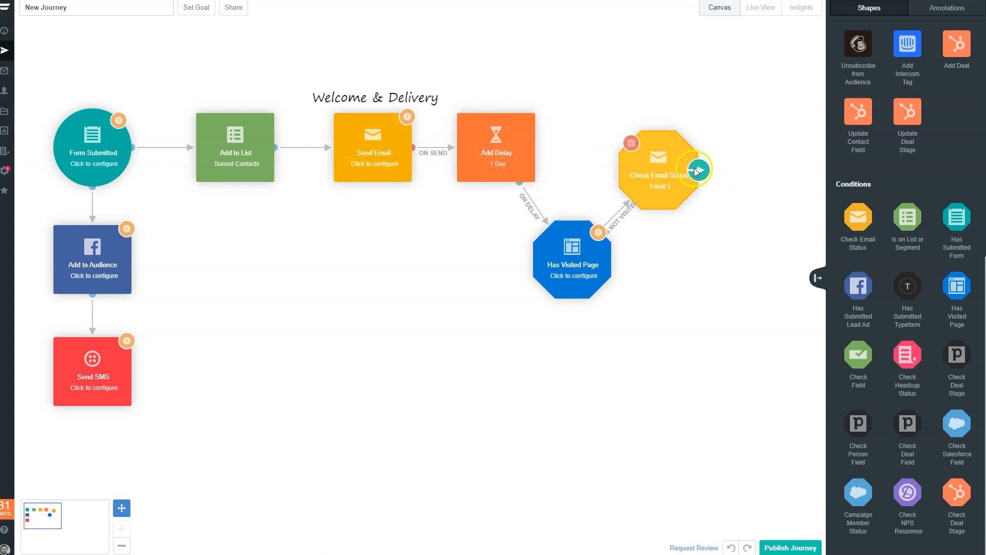
# - Place a Send Email action diagonally below Check Email Status and link the condition to it with a Has Not Opened connection
pyautogui.click(702, 172)
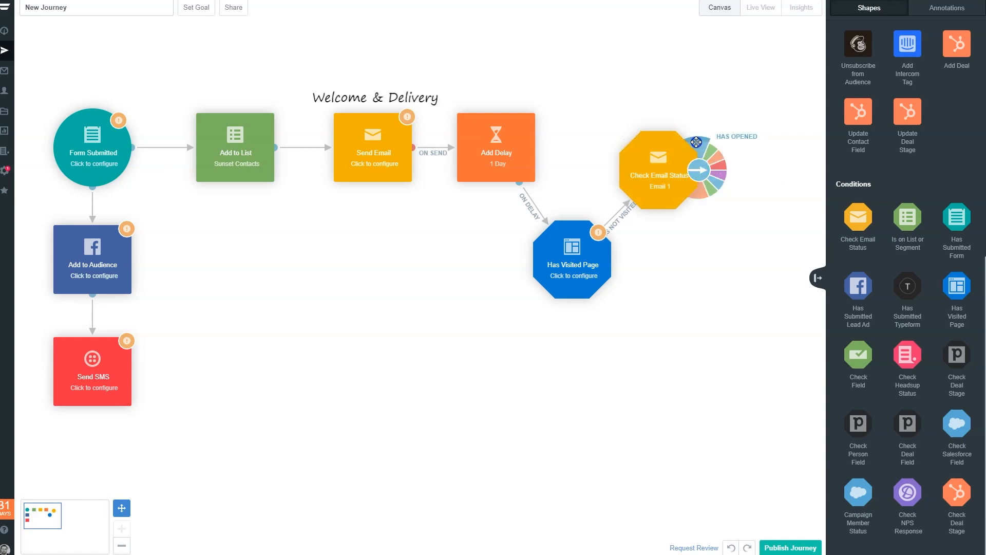
pyautogui.scroll(10, 874, 286)
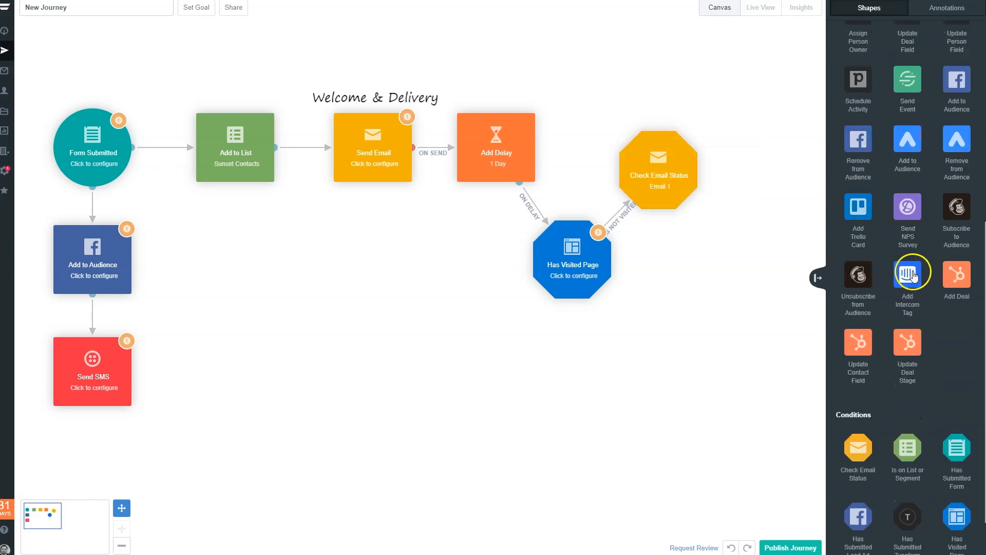
pyautogui.scroll(9, 913, 272)
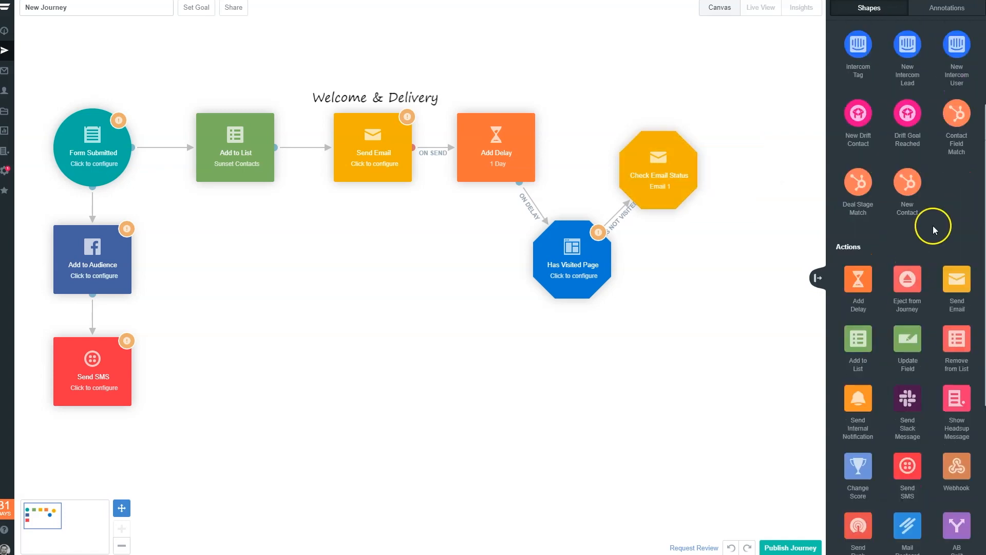
pyautogui.moveTo(952, 289); pyautogui.dragTo(751, 254)
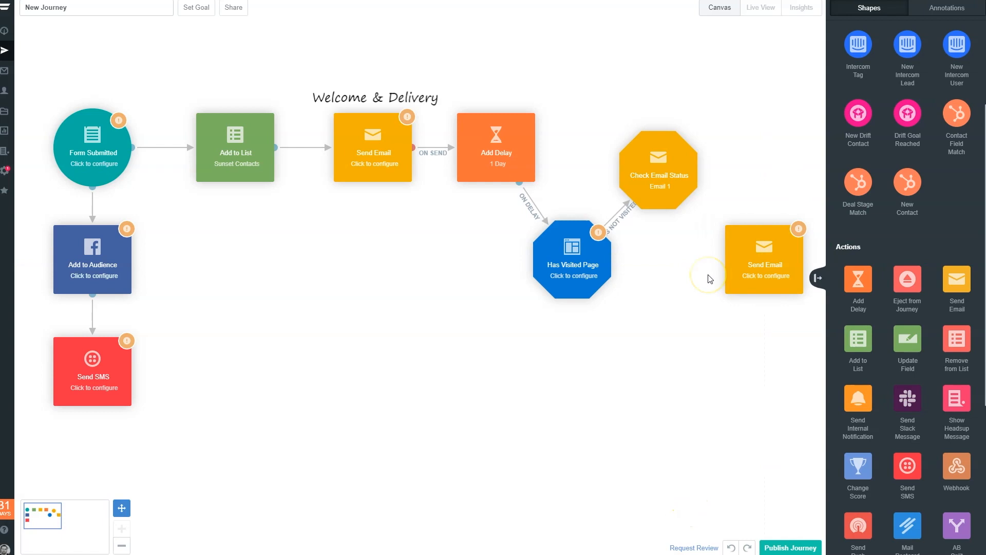
pyautogui.moveTo(667, 183)
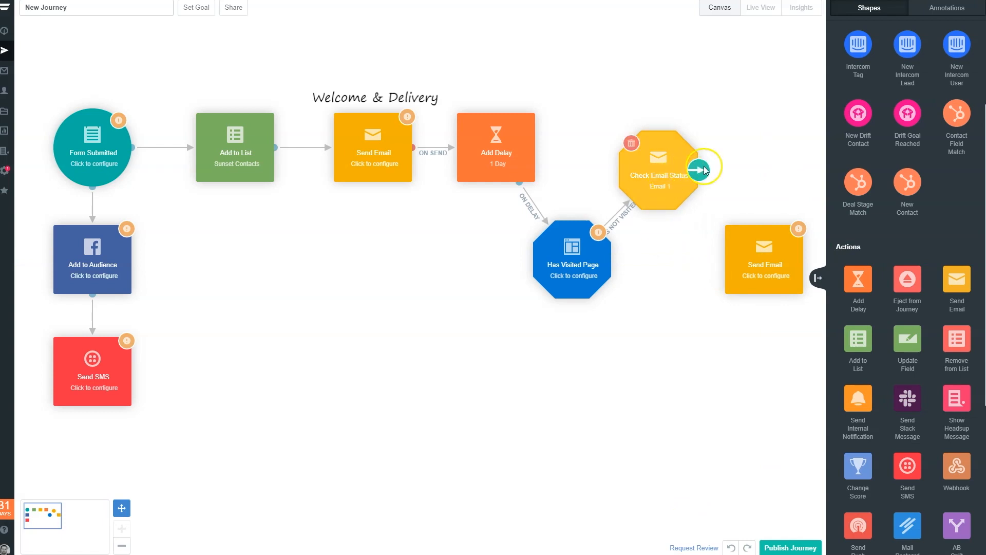
pyautogui.moveTo(702, 172); pyautogui.dragTo(710, 150)
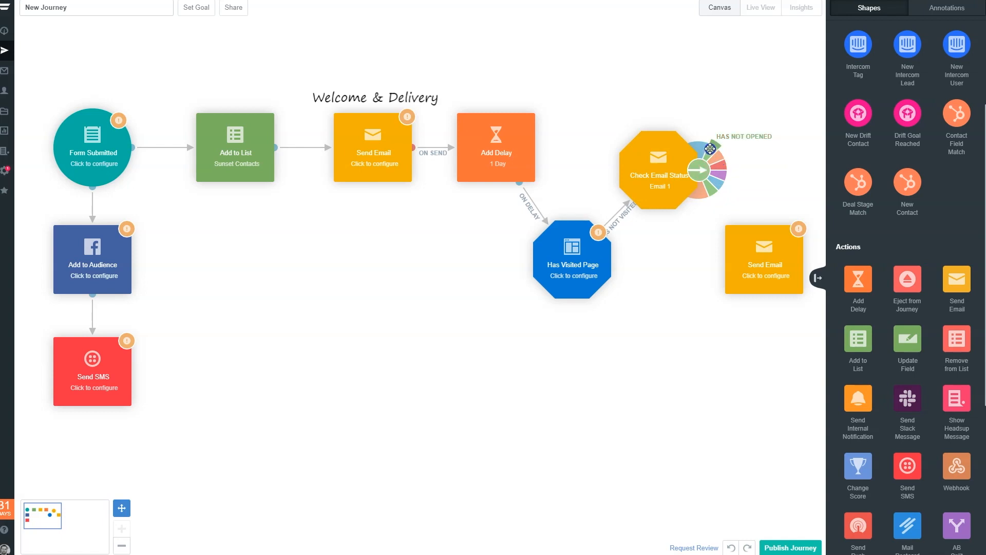
pyautogui.moveTo(718, 139); pyautogui.dragTo(737, 282)
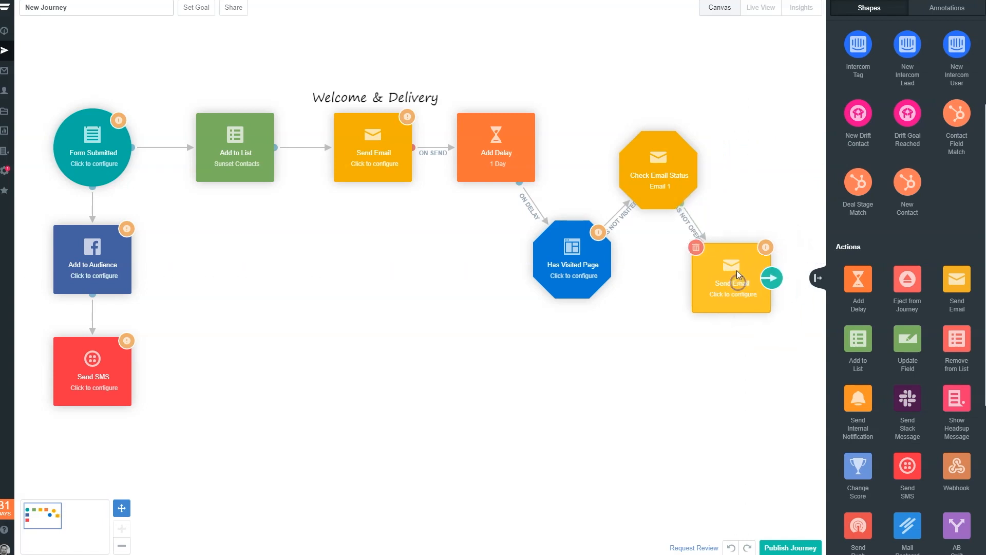
# - Add a title annotation reading "resend welcome" and position it just below the Has Not Opened branch's Send Email action
pyautogui.click(945, 12)
pyautogui.scroll(3, 868, 72)
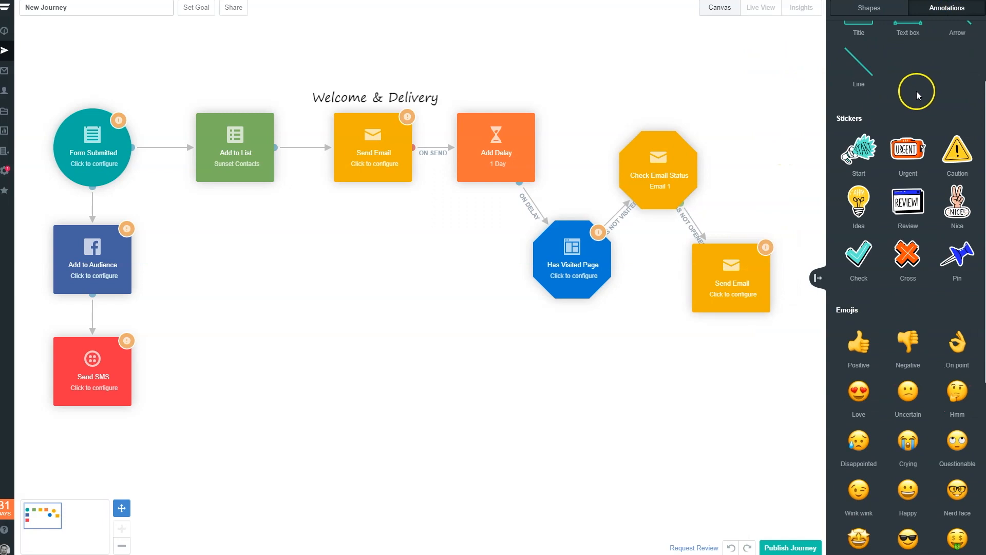
pyautogui.moveTo(854, 110); pyautogui.dragTo(738, 195)
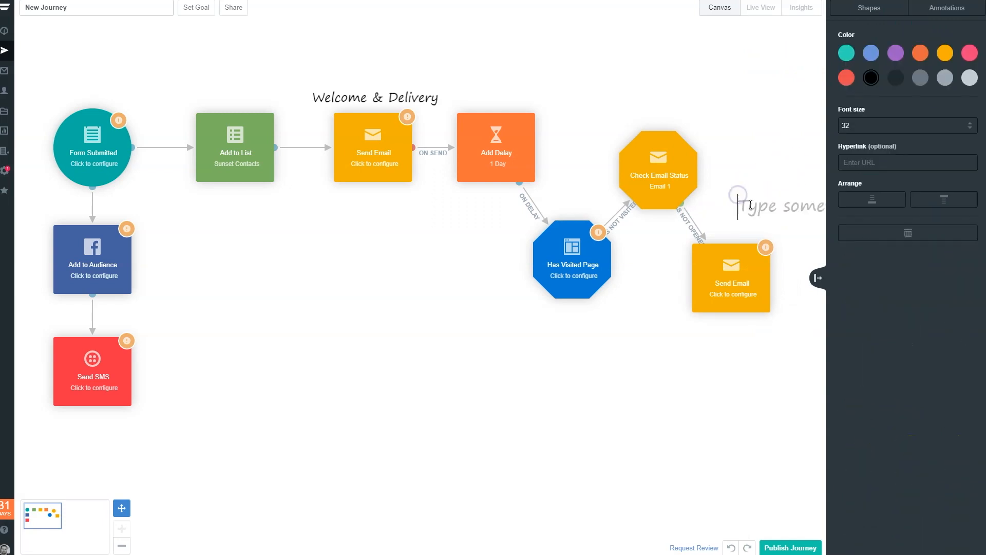
pyautogui.write('re')
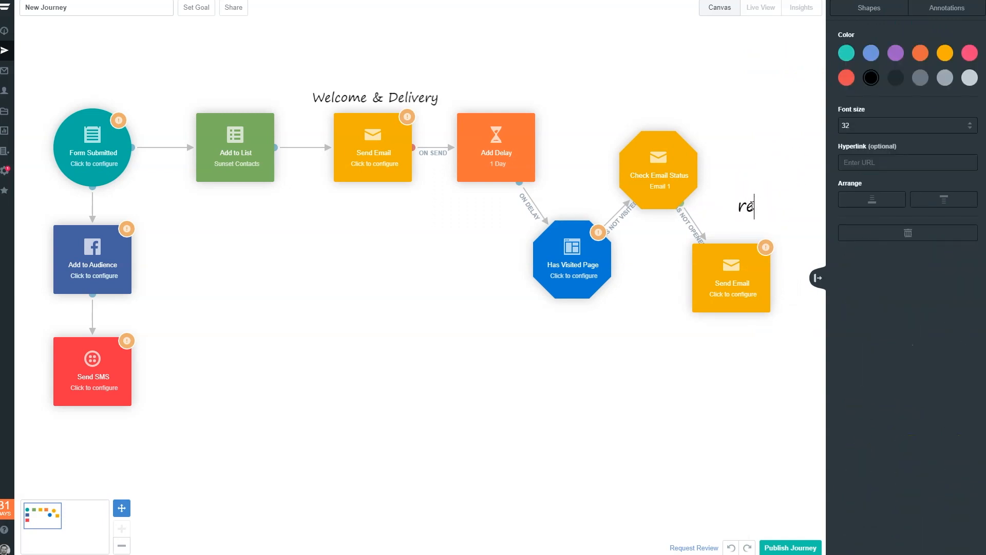
pyautogui.write('send welcome')
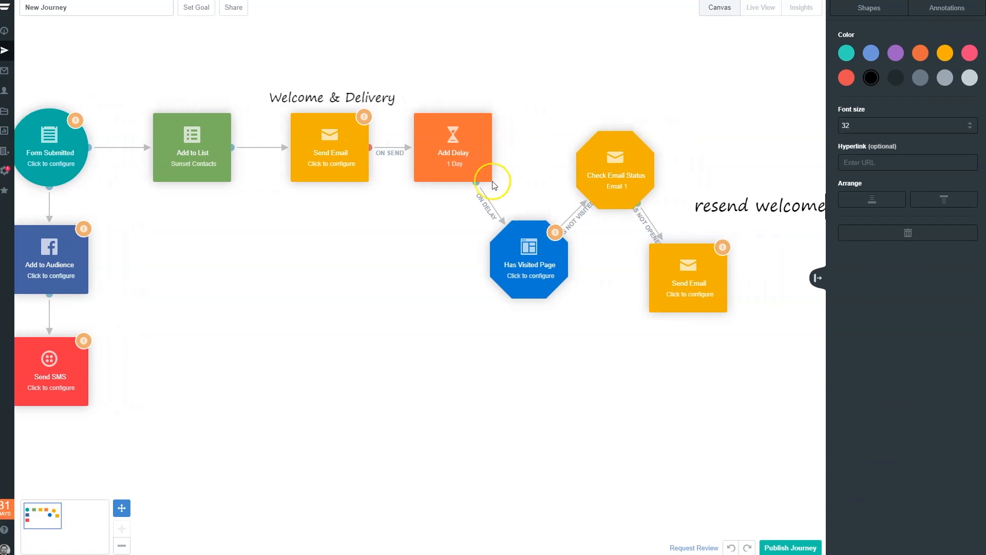
pyautogui.click(583, 327)
pyautogui.click(780, 206)
pyautogui.moveTo(780, 207); pyautogui.dragTo(779, 337)
pyautogui.click(769, 150)
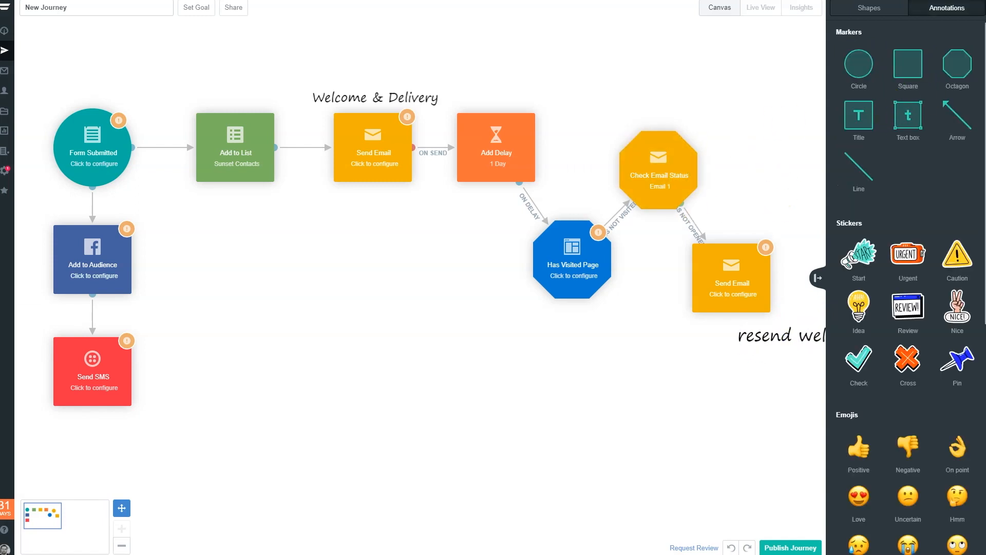
# - Place another Send Email action diagonally above Check Email Status and link the condition to it with a Has Opened connection
pyautogui.click(855, 9)
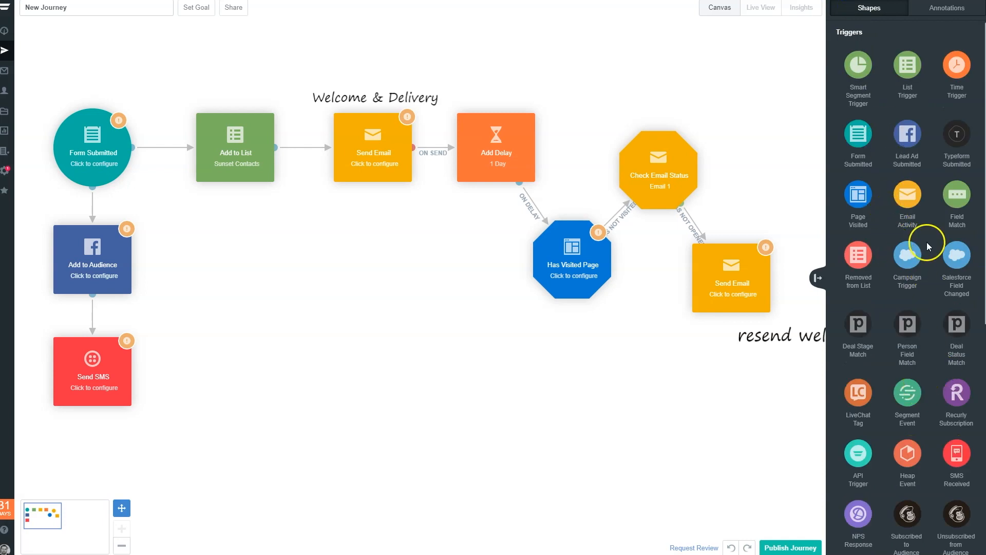
pyautogui.scroll(-10, 874, 211)
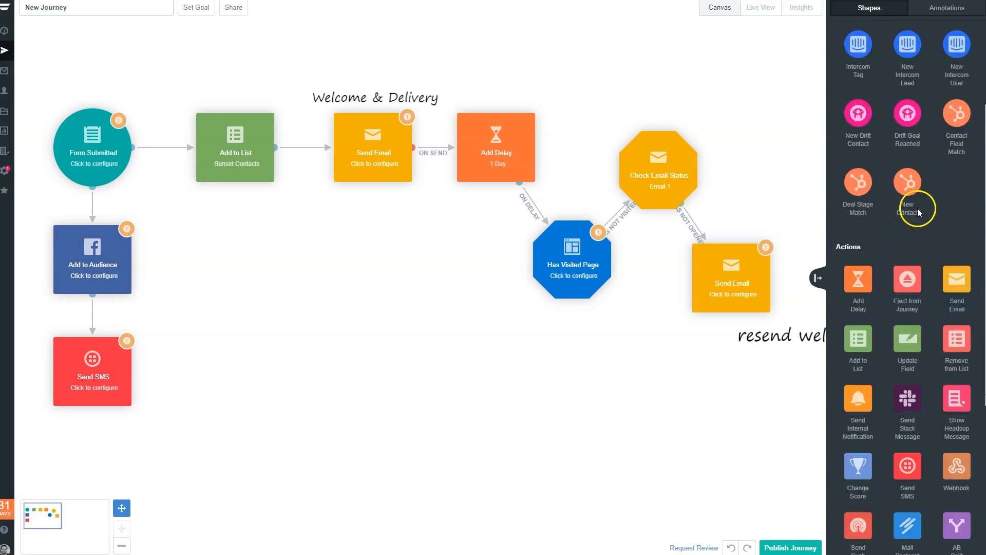
pyautogui.moveTo(961, 295); pyautogui.dragTo(748, 100)
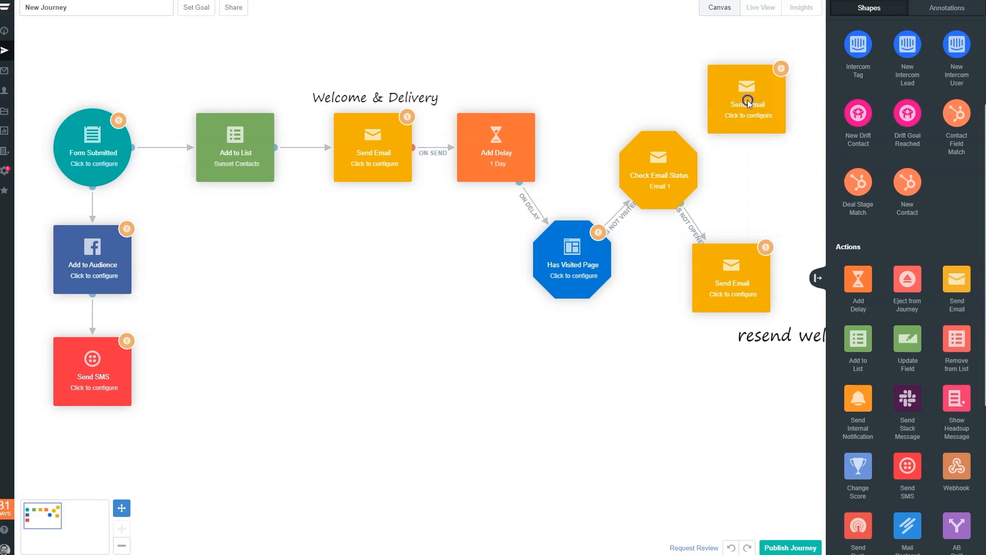
pyautogui.moveTo(699, 170)
pyautogui.moveTo(699, 147); pyautogui.dragTo(662, 170)
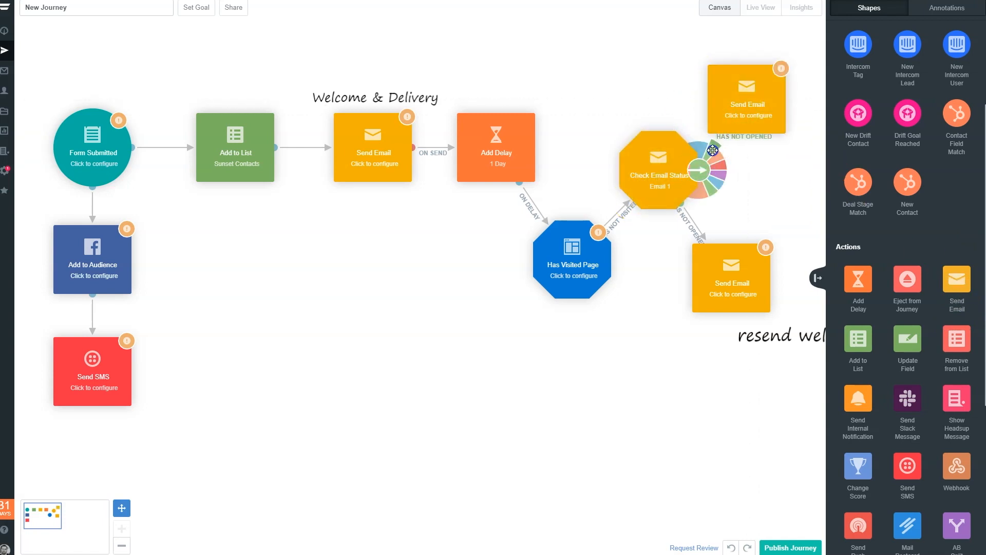
pyautogui.moveTo(718, 140); pyautogui.dragTo(735, 111)
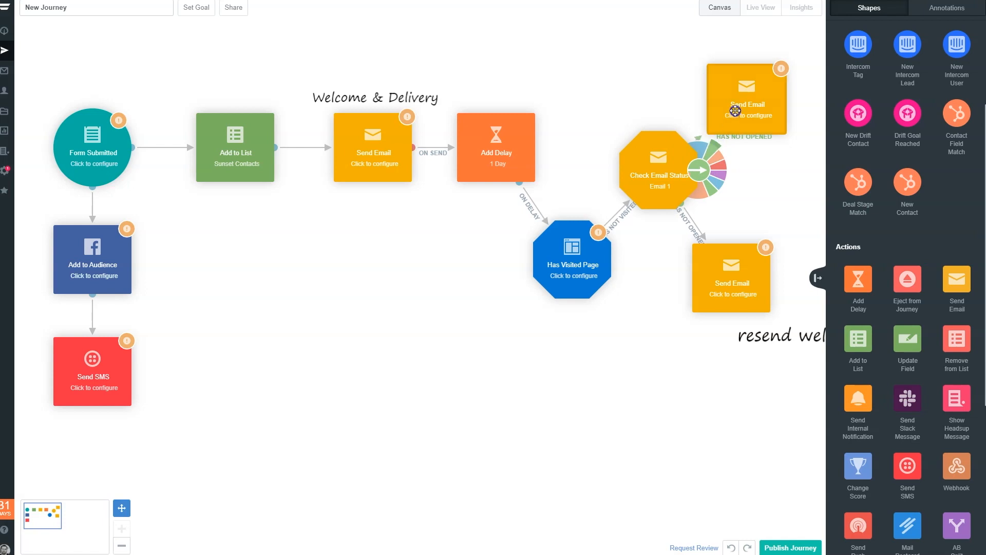
pyautogui.moveTo(695, 162); pyautogui.dragTo(735, 77)
pyautogui.click(789, 87)
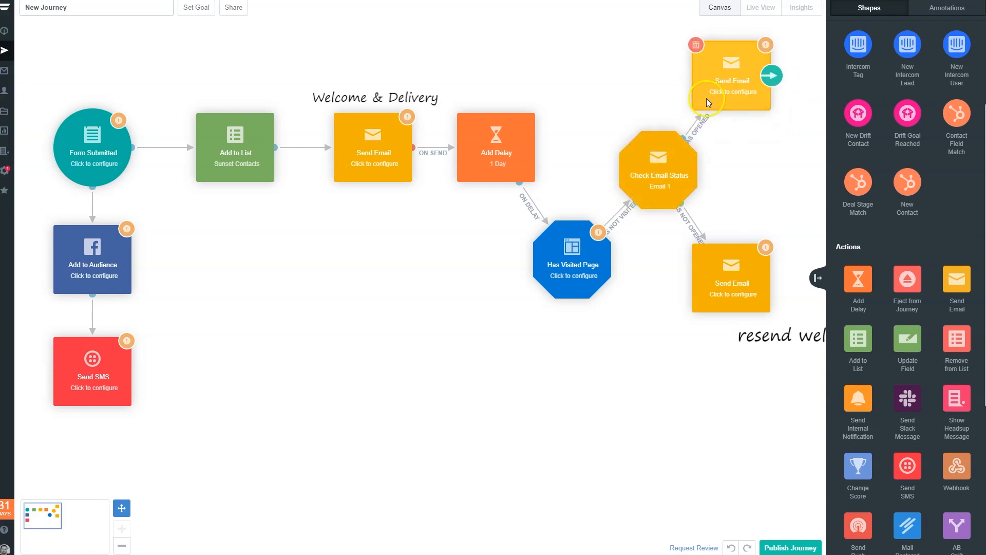
# - Add a title annotation reading "upsell" and position it just left of the Has Opened branch's Send Email action
pyautogui.click(933, 28)
pyautogui.scroll(1, 896, 59)
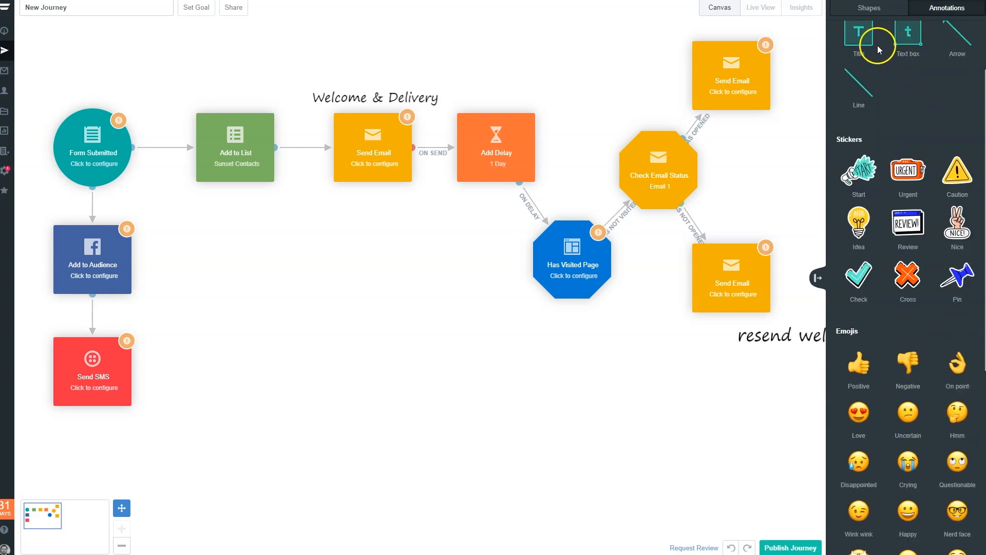
pyautogui.moveTo(857, 32); pyautogui.dragTo(653, 65)
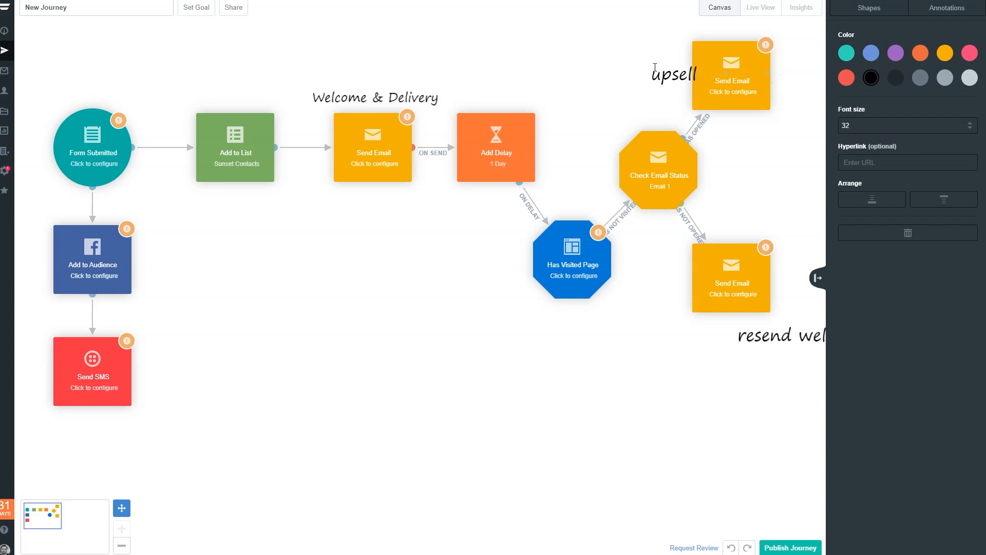
pyautogui.click(610, 30)
pyautogui.click(667, 73)
pyautogui.moveTo(668, 73)
pyautogui.mouseDown()
pyautogui.moveTo(648, 74)
pyautogui.moveTo(654, 63)
pyautogui.mouseUp()
pyautogui.click(590, 102)
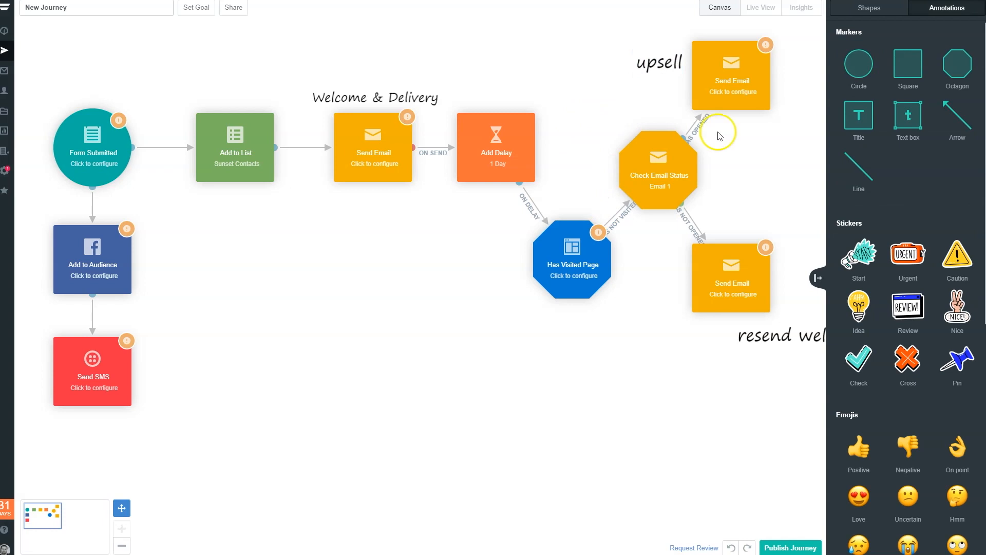
# - Place an Add to List action diagonally below Has Visited Page, towards the Send SMS side, and link the condition to it with a Has Visited connection
pyautogui.moveTo(767, 255)
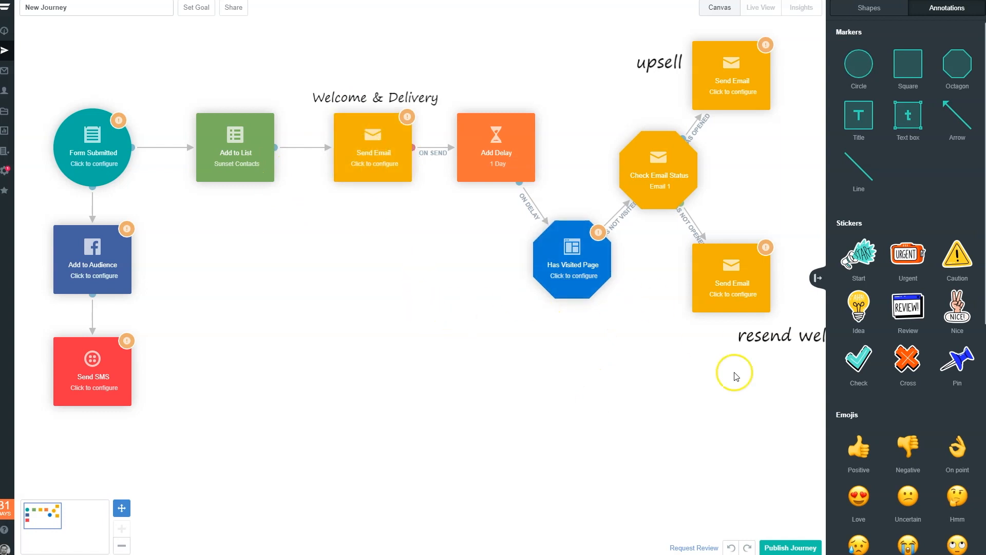
pyautogui.moveTo(580, 282)
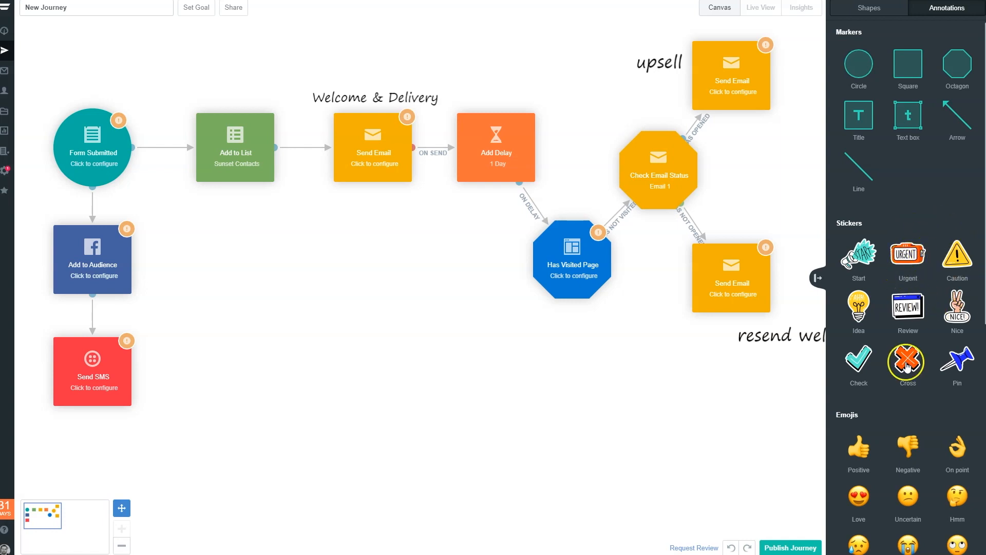
pyautogui.scroll(-2, 910, 359)
pyautogui.scroll(1, 889, 44)
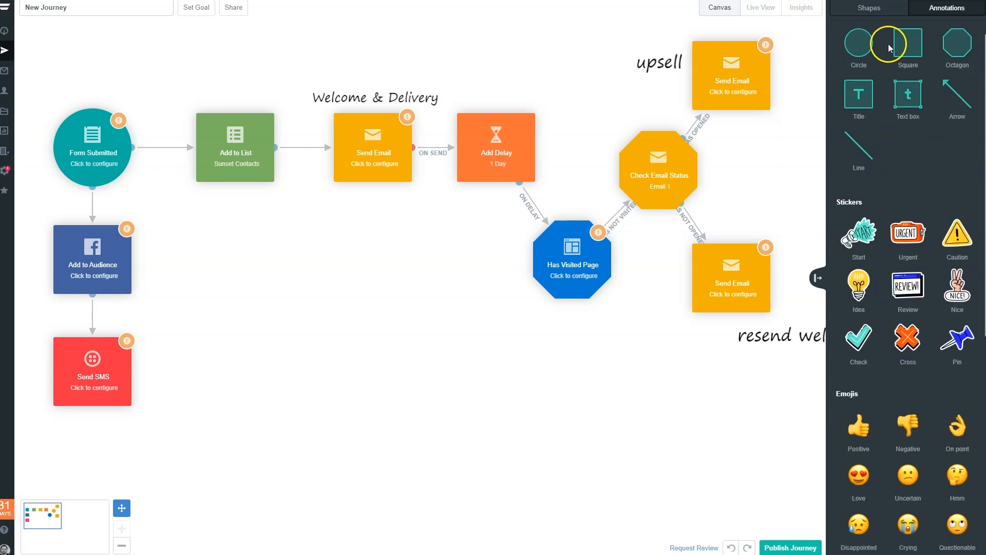
pyautogui.click(883, 16)
pyautogui.scroll(2, 885, 223)
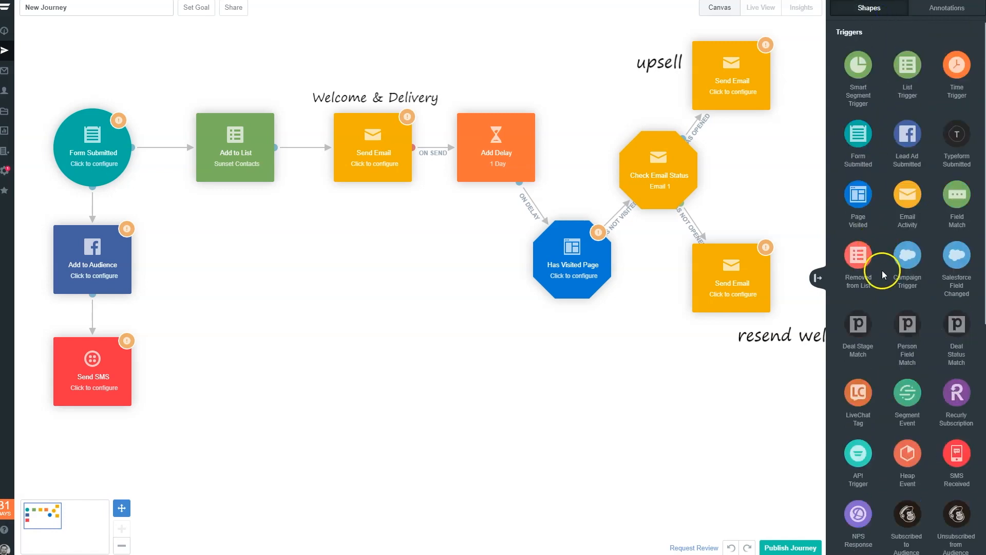
pyautogui.scroll(-9, 884, 273)
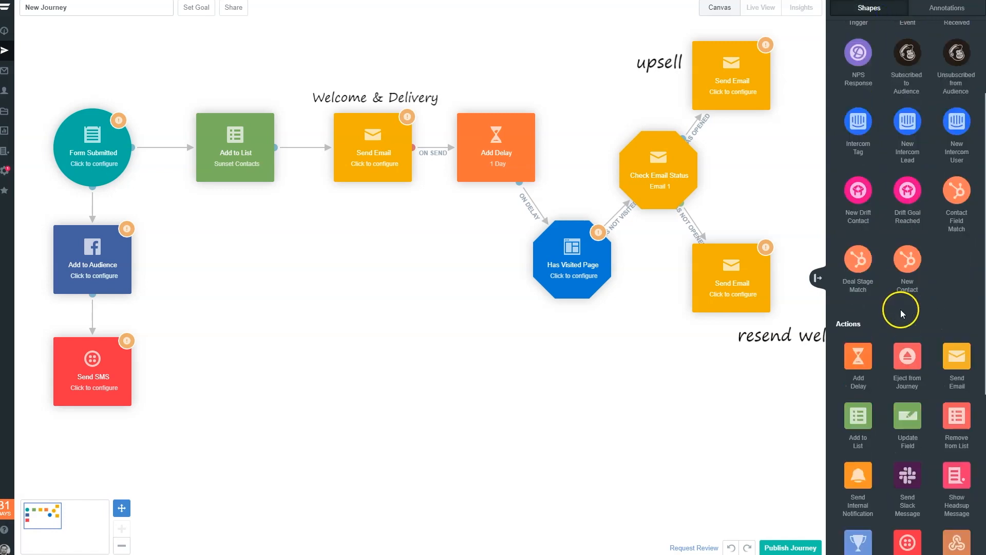
pyautogui.scroll(-3, 935, 295)
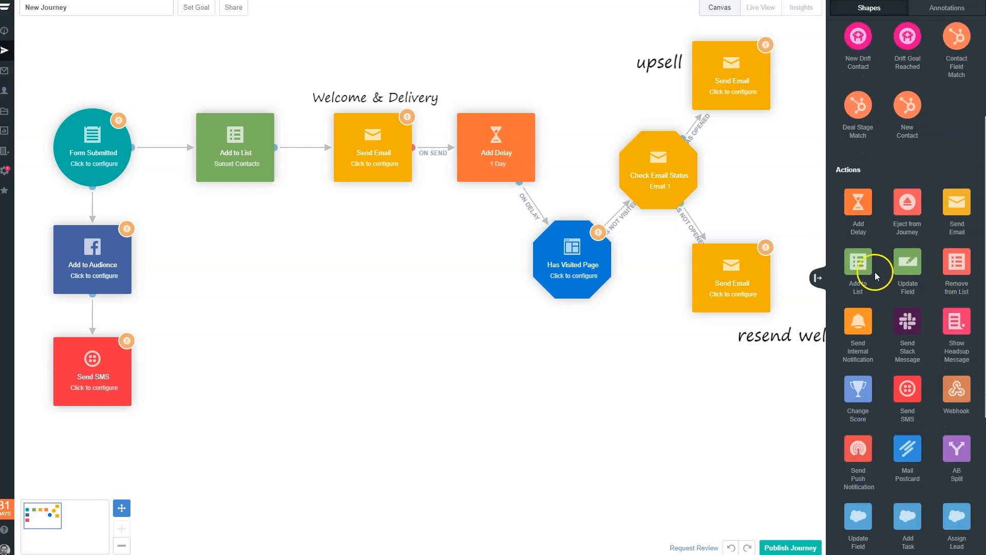
pyautogui.moveTo(865, 269); pyautogui.dragTo(470, 355)
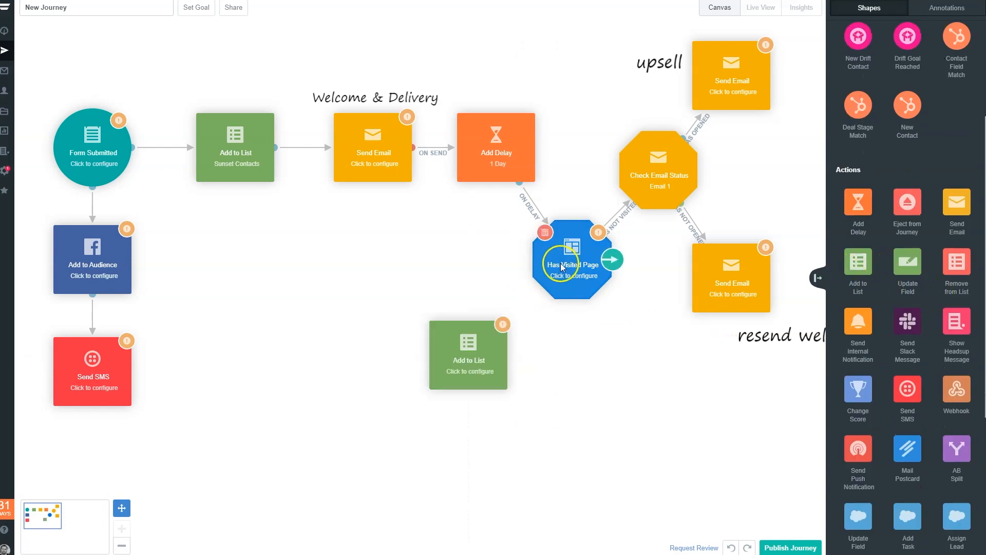
pyautogui.click(614, 261)
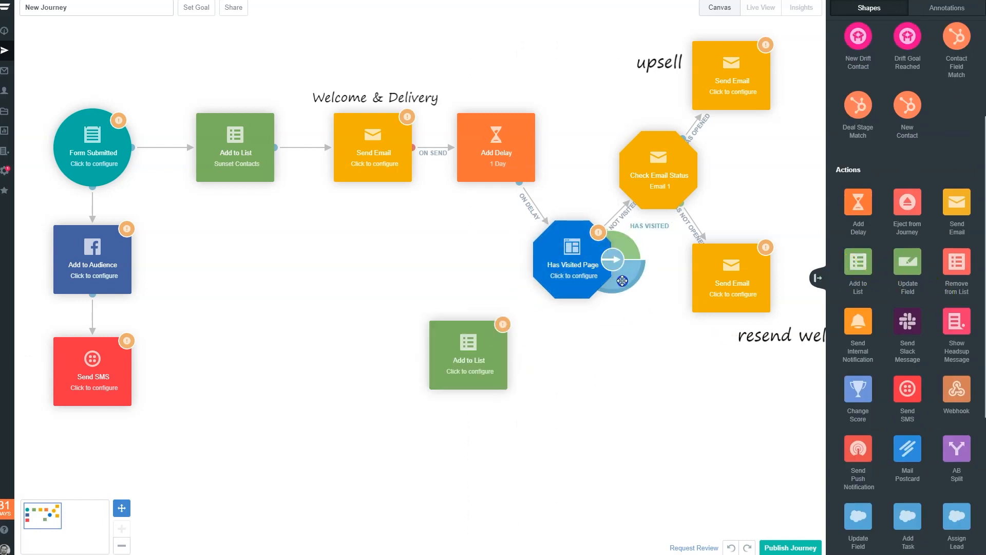
pyautogui.moveTo(567, 340); pyautogui.dragTo(440, 366)
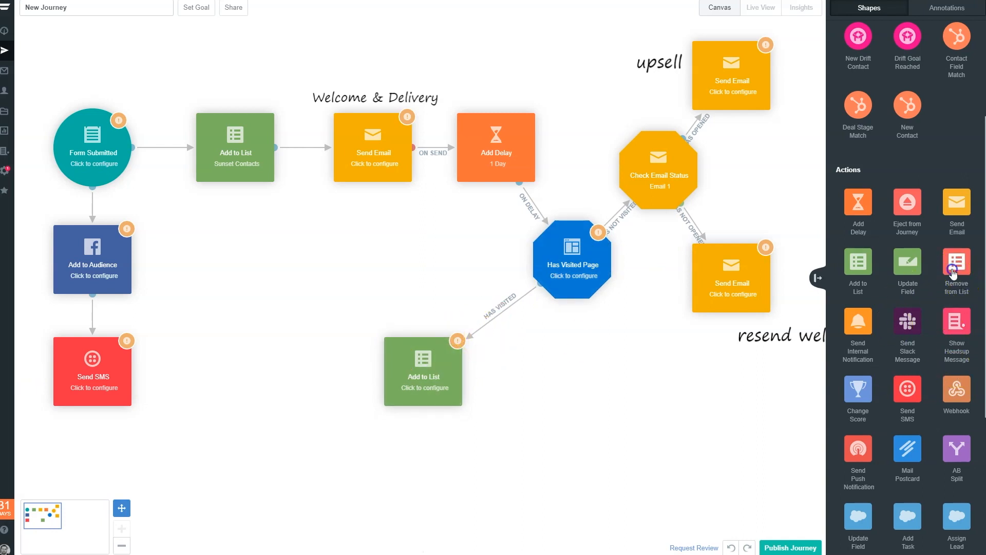
# - Place Remove from List and Eject from Journey actions below Has Visited Page and link the condition to each with a Has Visited connection
pyautogui.moveTo(955, 264); pyautogui.dragTo(572, 395)
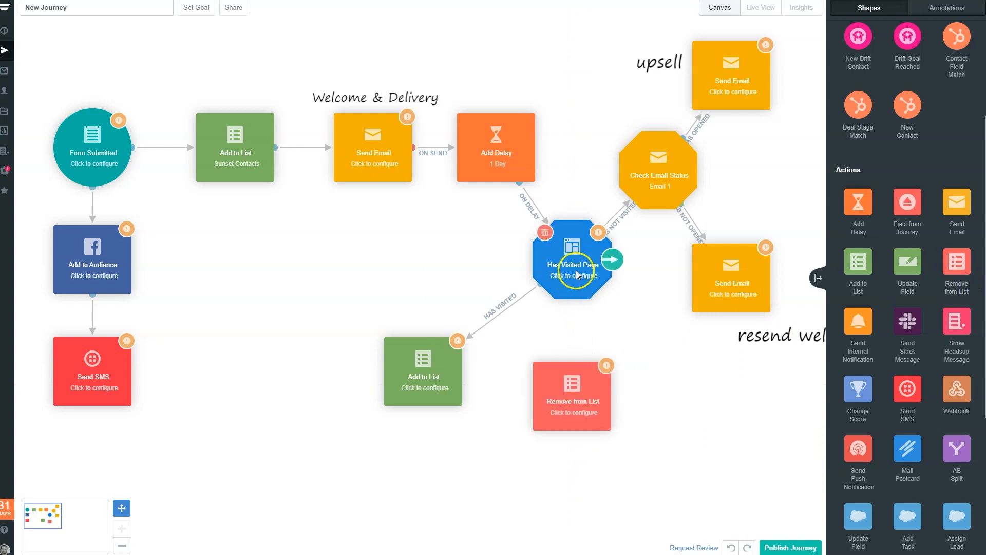
pyautogui.moveTo(607, 271); pyautogui.dragTo(546, 379)
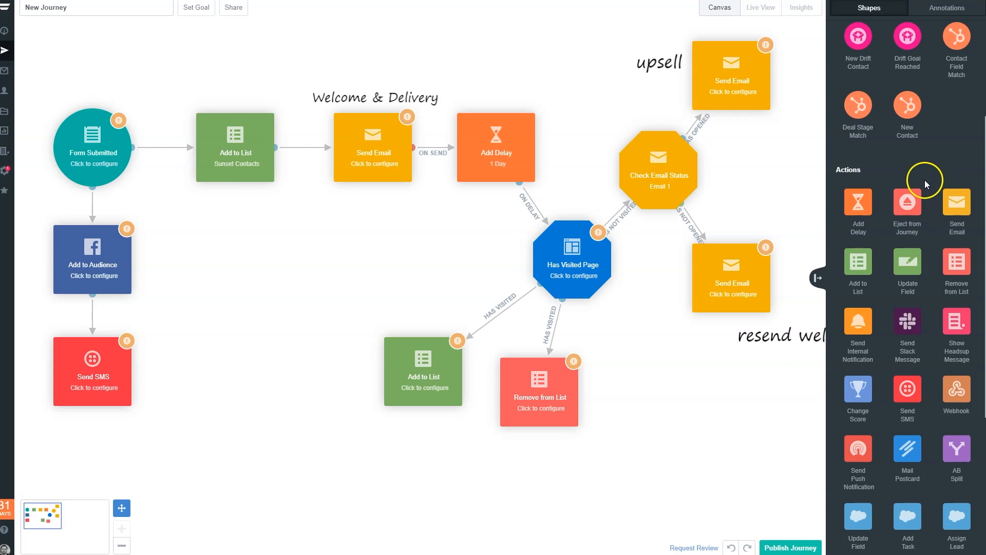
pyautogui.moveTo(910, 201); pyautogui.dragTo(648, 393)
pyautogui.click(599, 296)
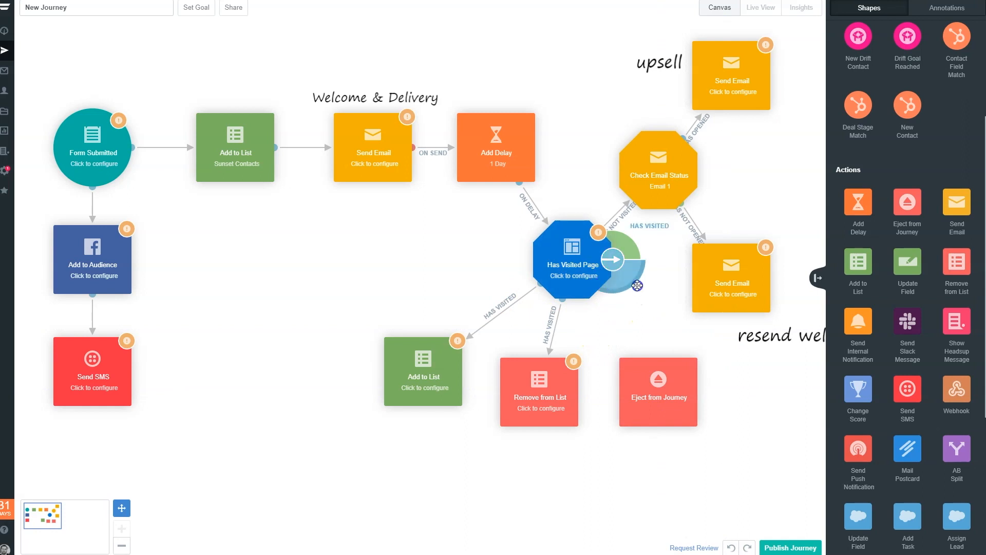
pyautogui.moveTo(638, 285); pyautogui.dragTo(682, 368)
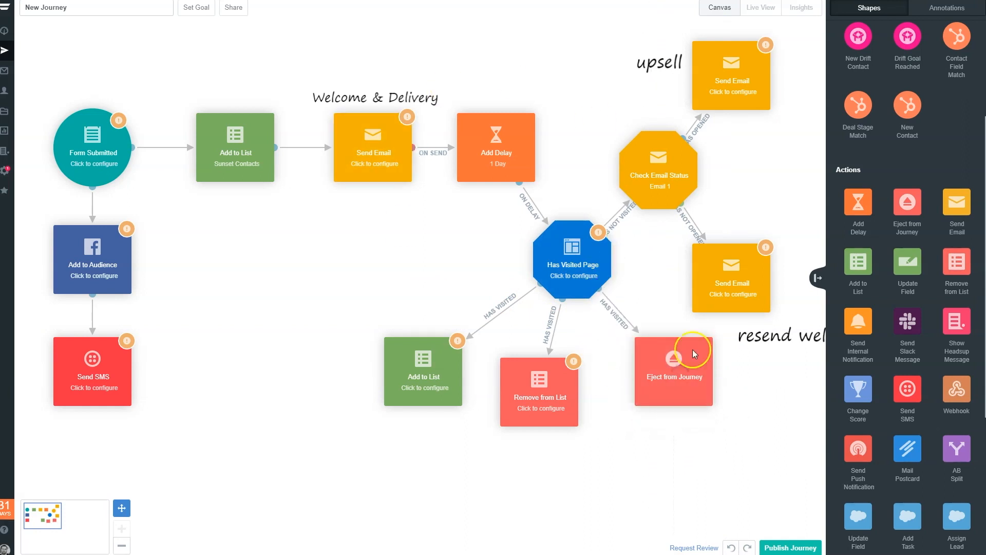
# - Move the Remove from List and Eject from Journey actions lower so they sit side by side beneath Has Visited Page
pyautogui.moveTo(570, 392); pyautogui.dragTo(533, 447)
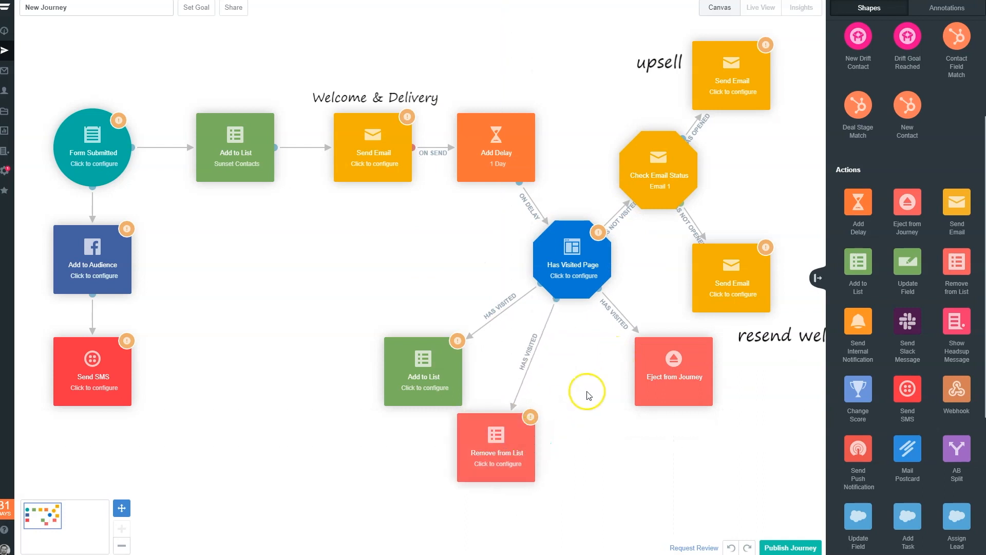
pyautogui.moveTo(648, 377); pyautogui.dragTo(588, 437)
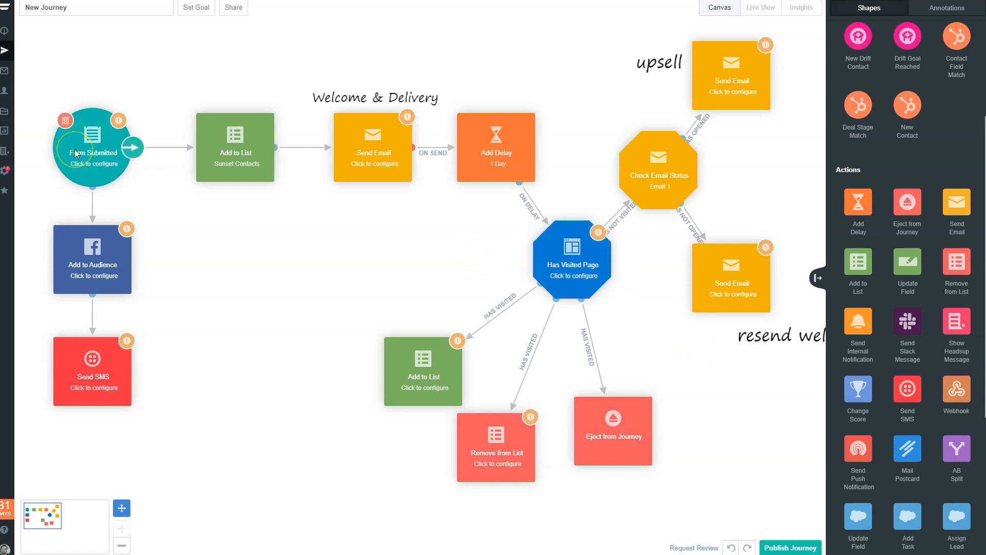
pyautogui.click(231, 148)
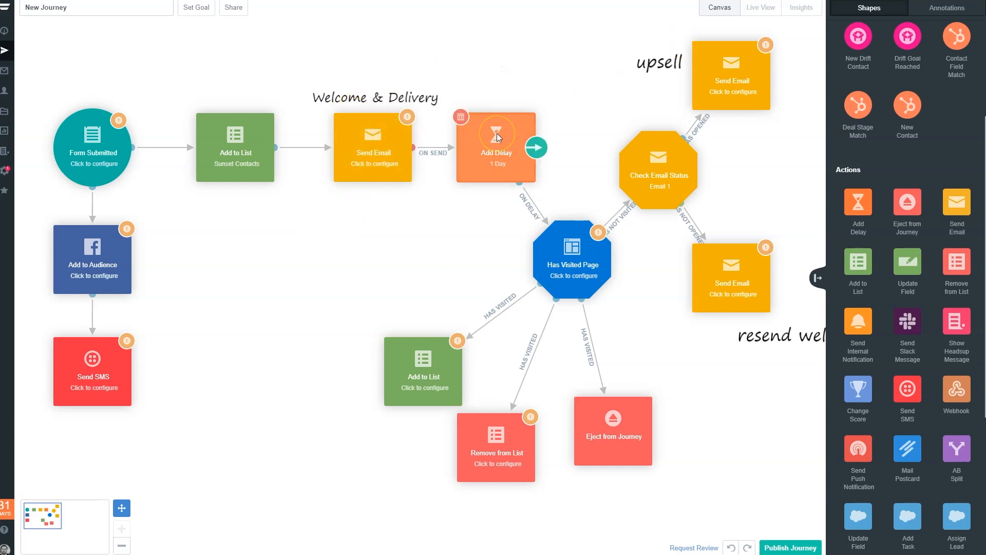
pyautogui.click(591, 273)
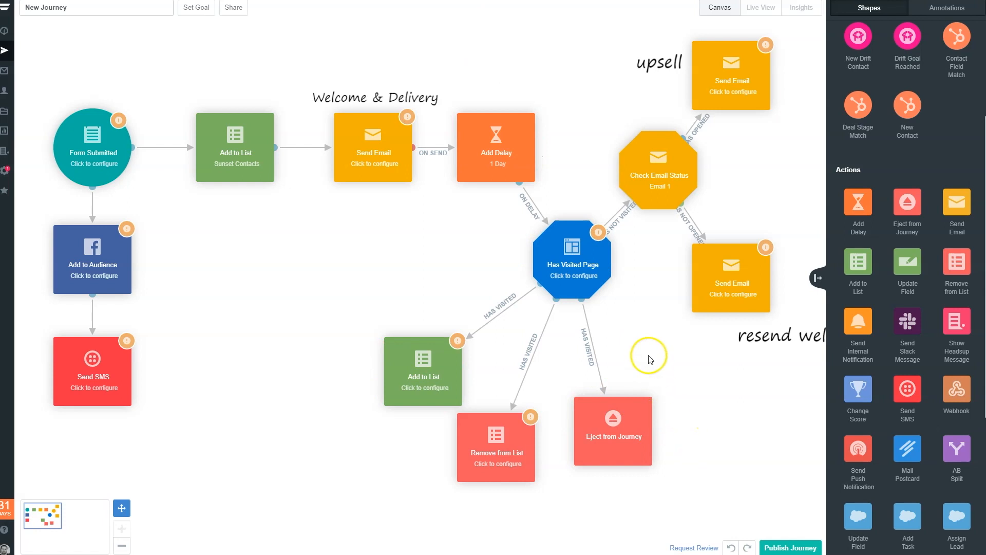
# - Add a diagonal line annotation that separates Has Visited Page and its Has Visited actions from the Check Email Status branch
pyautogui.click(900, 17)
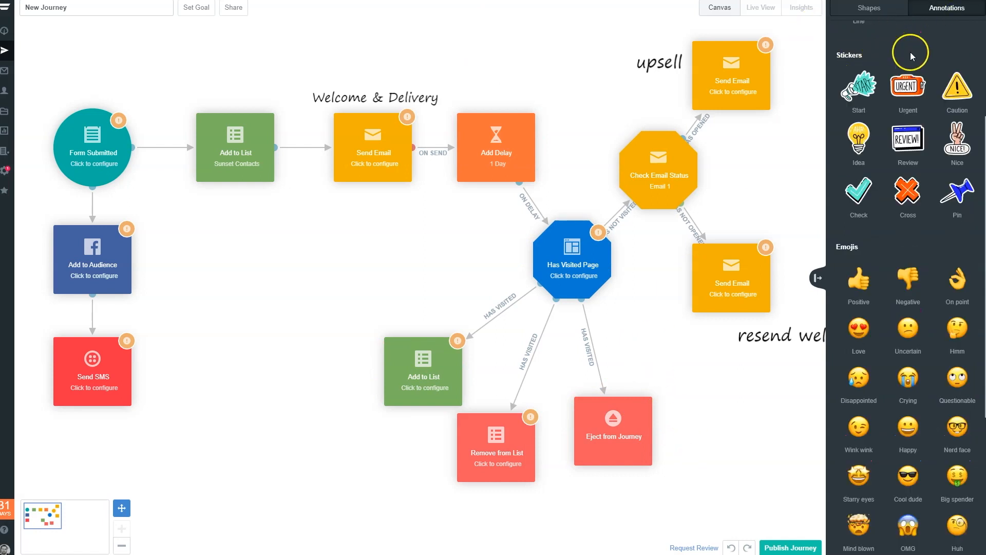
pyautogui.scroll(2, 910, 51)
pyautogui.moveTo(865, 109)
pyautogui.mouseDown()
pyautogui.moveTo(568, 125)
pyautogui.moveTo(609, 166)
pyautogui.moveTo(625, 258)
pyautogui.moveTo(744, 478)
pyautogui.moveTo(752, 435)
pyautogui.mouseUp()
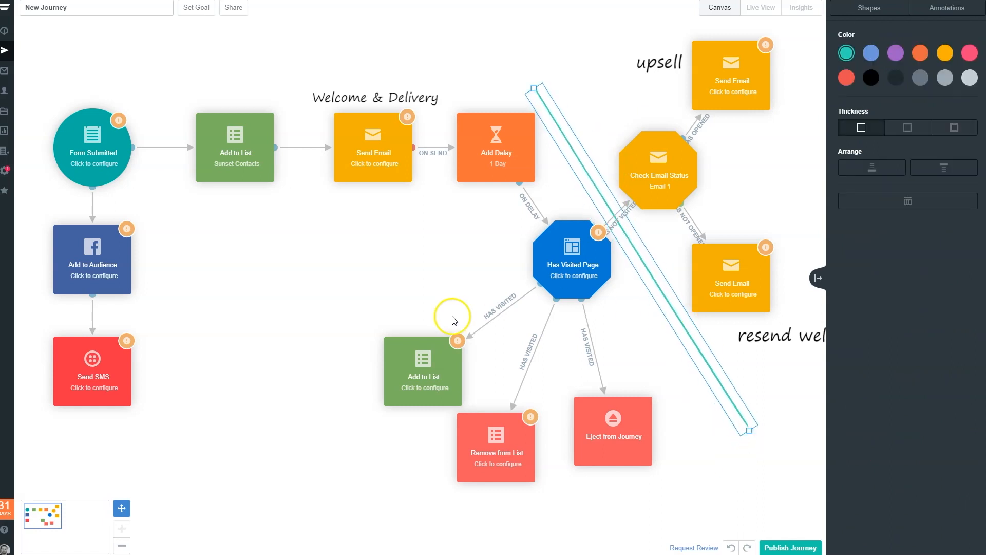
pyautogui.click(454, 320)
# - Review the journey's email, audience and SMS branches on both sides of the dividing line
pyautogui.moveTo(594, 216)
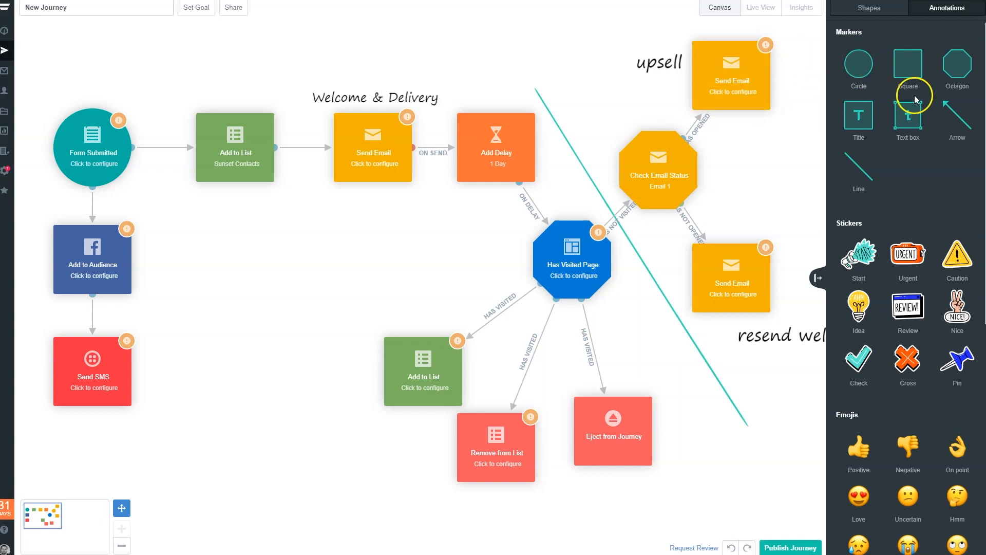
pyautogui.moveTo(625, 362); pyautogui.dragTo(447, 355)
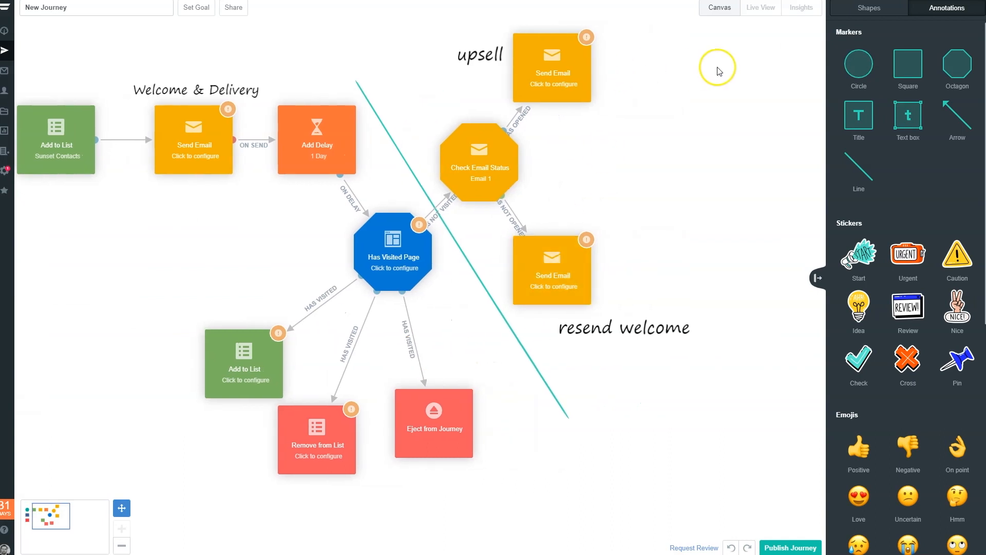
pyautogui.moveTo(714, 71); pyautogui.dragTo(581, 94)
pyautogui.moveTo(464, 161); pyautogui.dragTo(792, 135)
pyautogui.moveTo(417, 246); pyautogui.dragTo(393, 247)
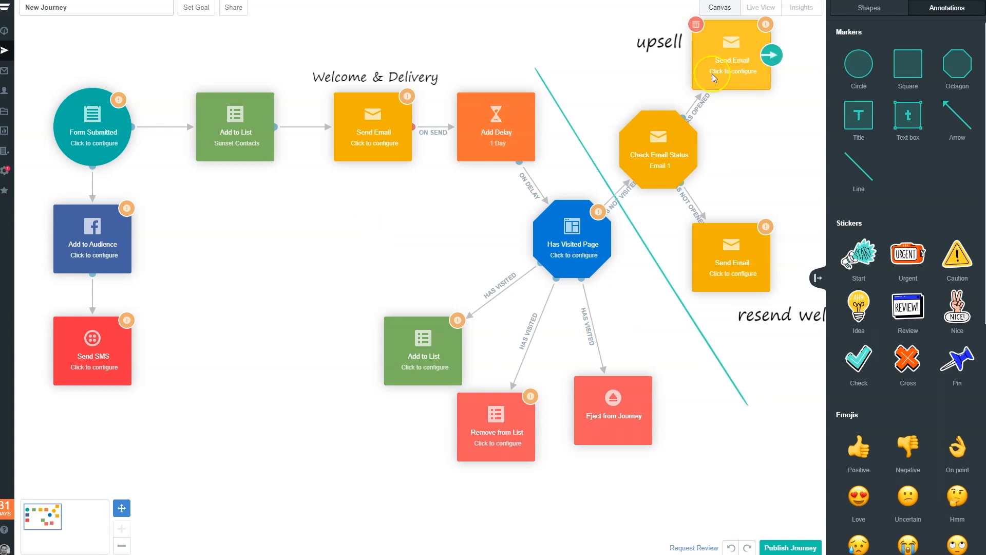
pyautogui.moveTo(91, 245)
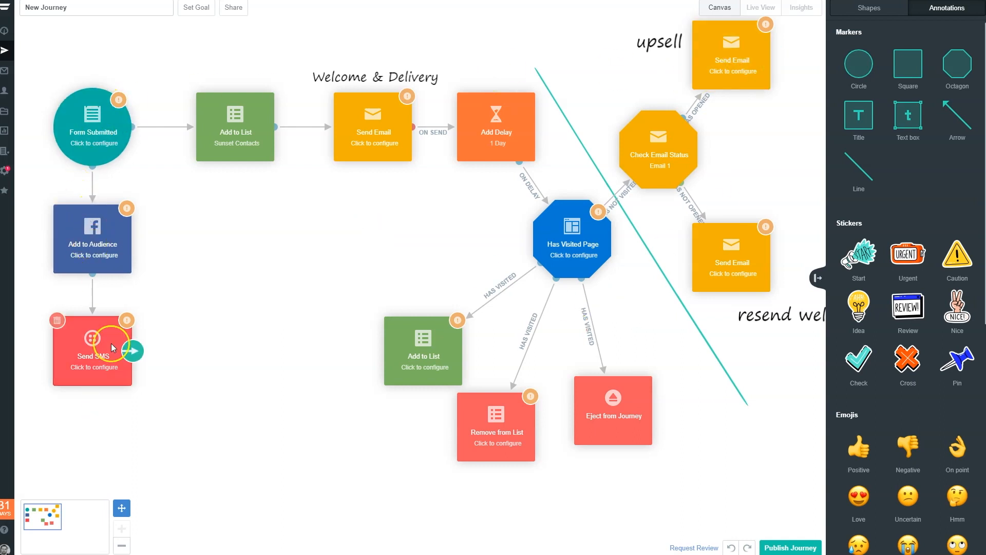
pyautogui.moveTo(96, 347)
pyautogui.moveTo(611, 247)
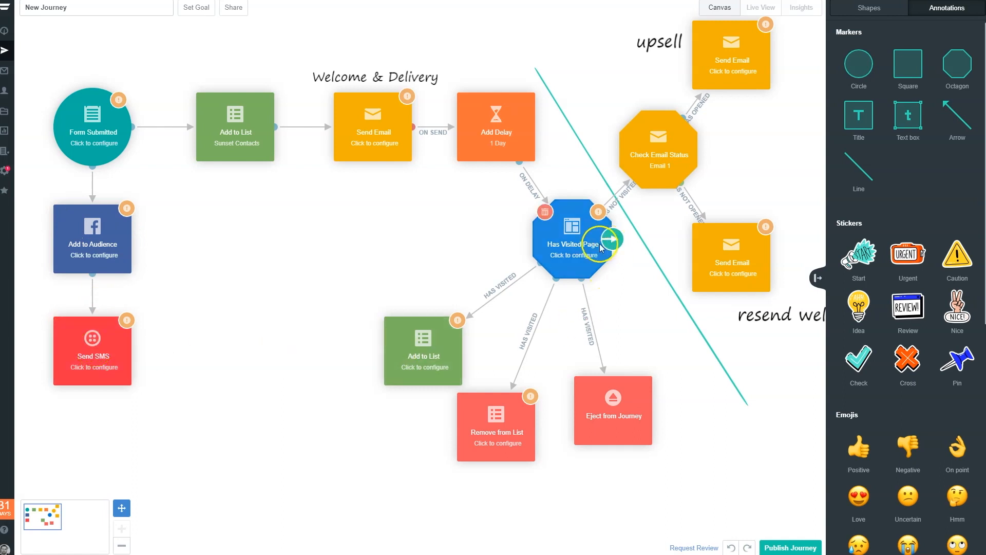
# - Look through the available action and condition shapes and review the full journey against them
pyautogui.click(879, 8)
pyautogui.scroll(-15, 925, 351)
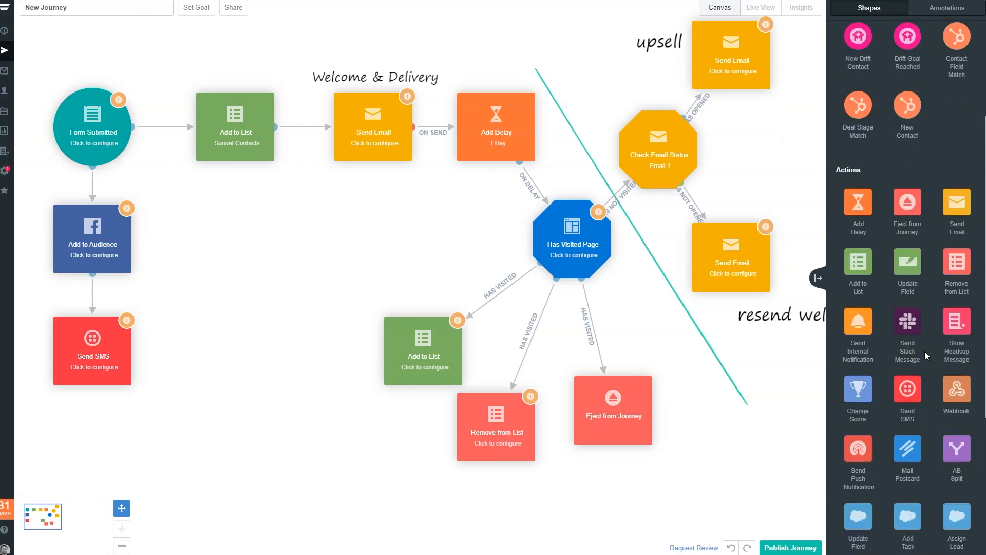
pyautogui.scroll(-10, 925, 352)
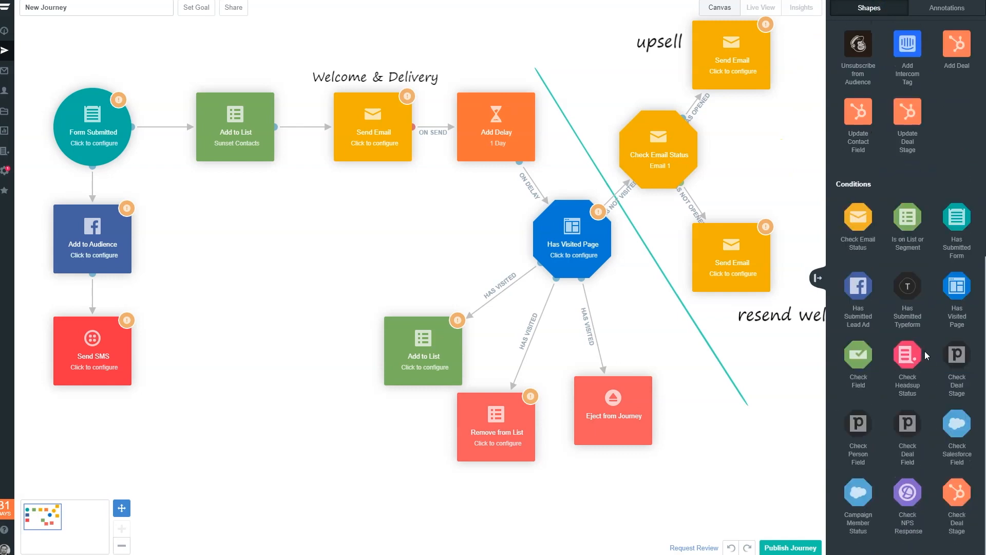
pyautogui.scroll(5, 926, 355)
pyautogui.scroll(-5, 926, 355)
pyautogui.moveTo(92, 118)
pyautogui.moveTo(473, 262); pyautogui.dragTo(660, 289)
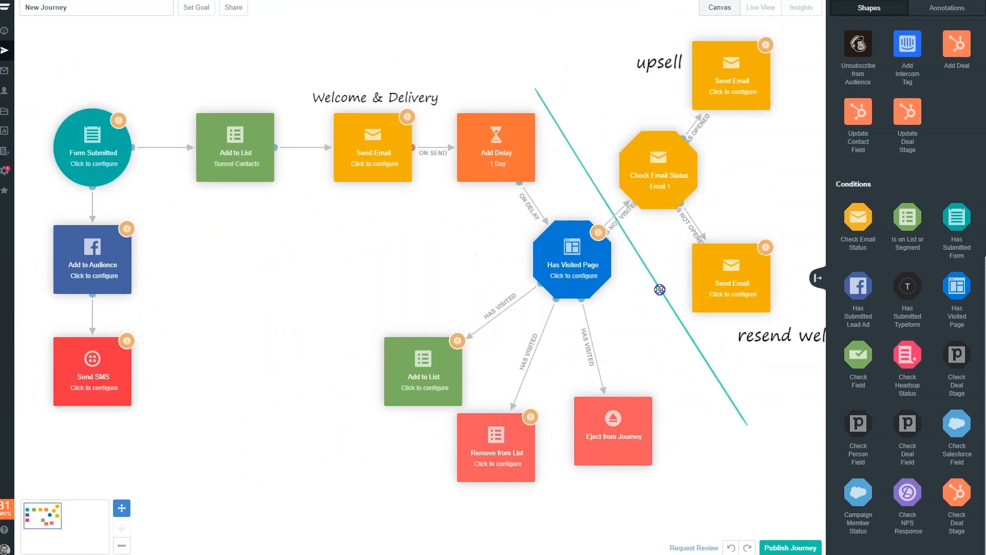